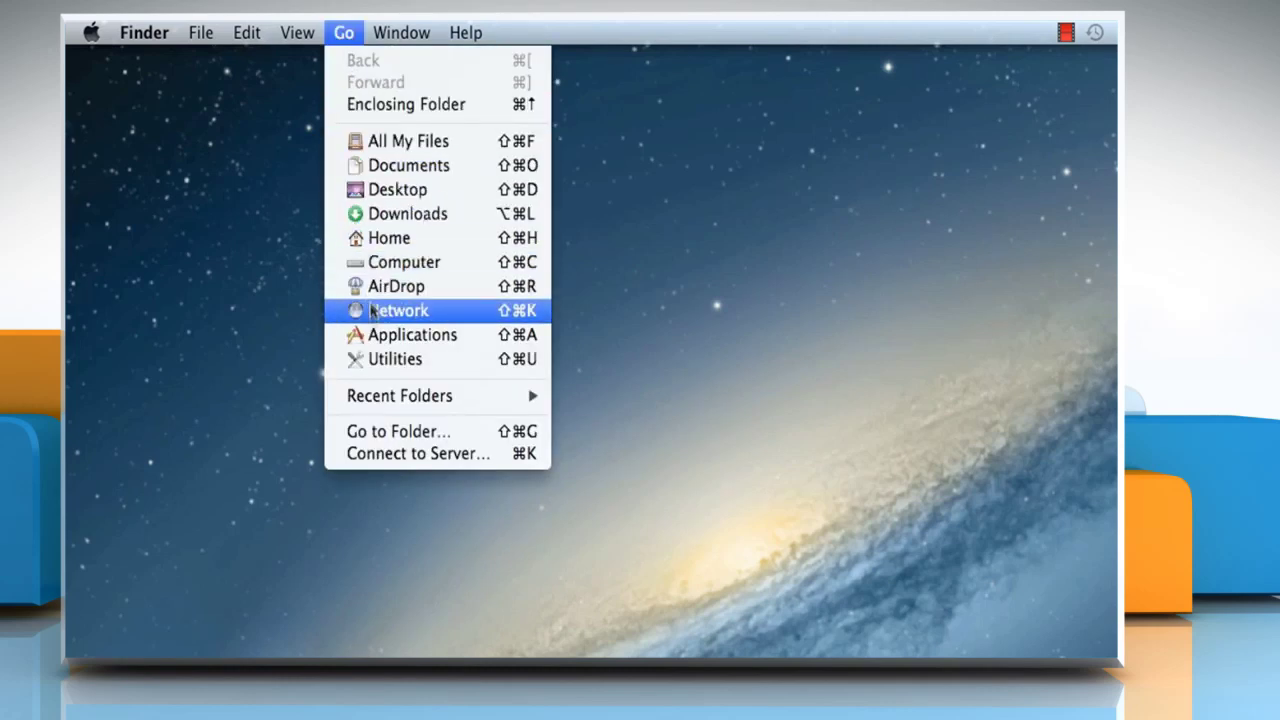
Step: Launch iTunes from the Finder Applications folder to show the library of two singles
left_click(400, 334)
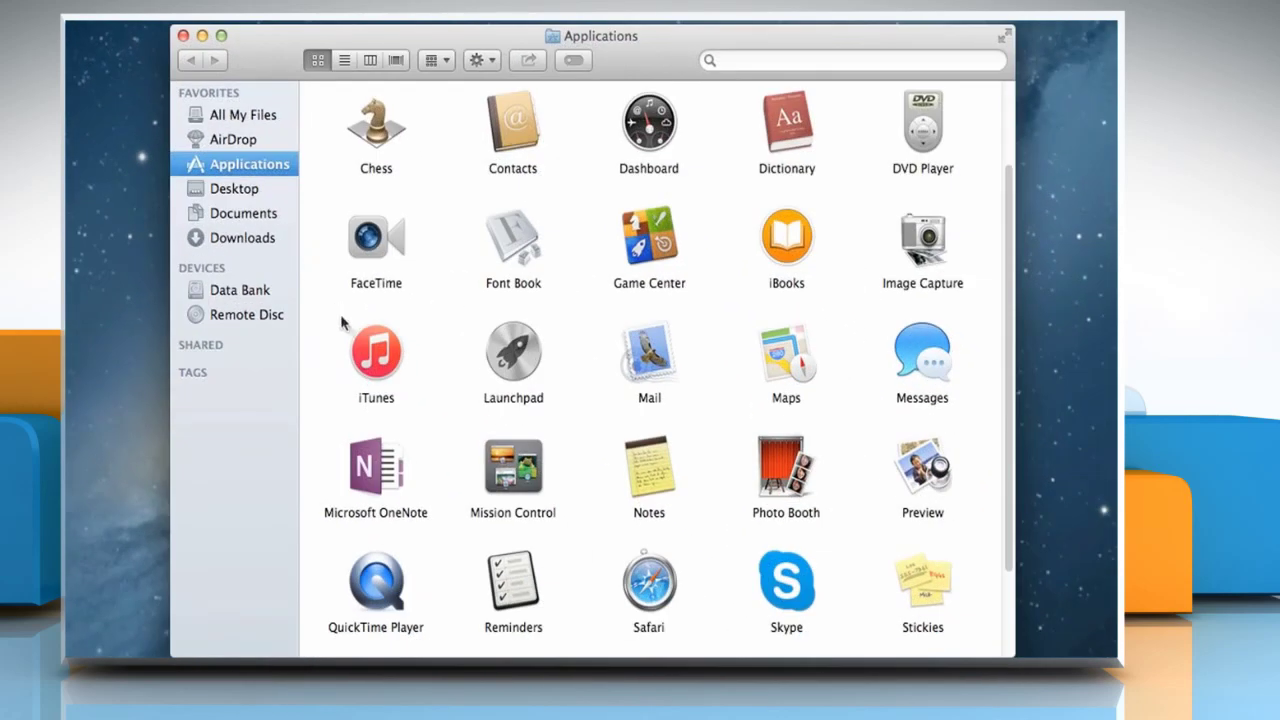
left_click(379, 362)
double_click(381, 364)
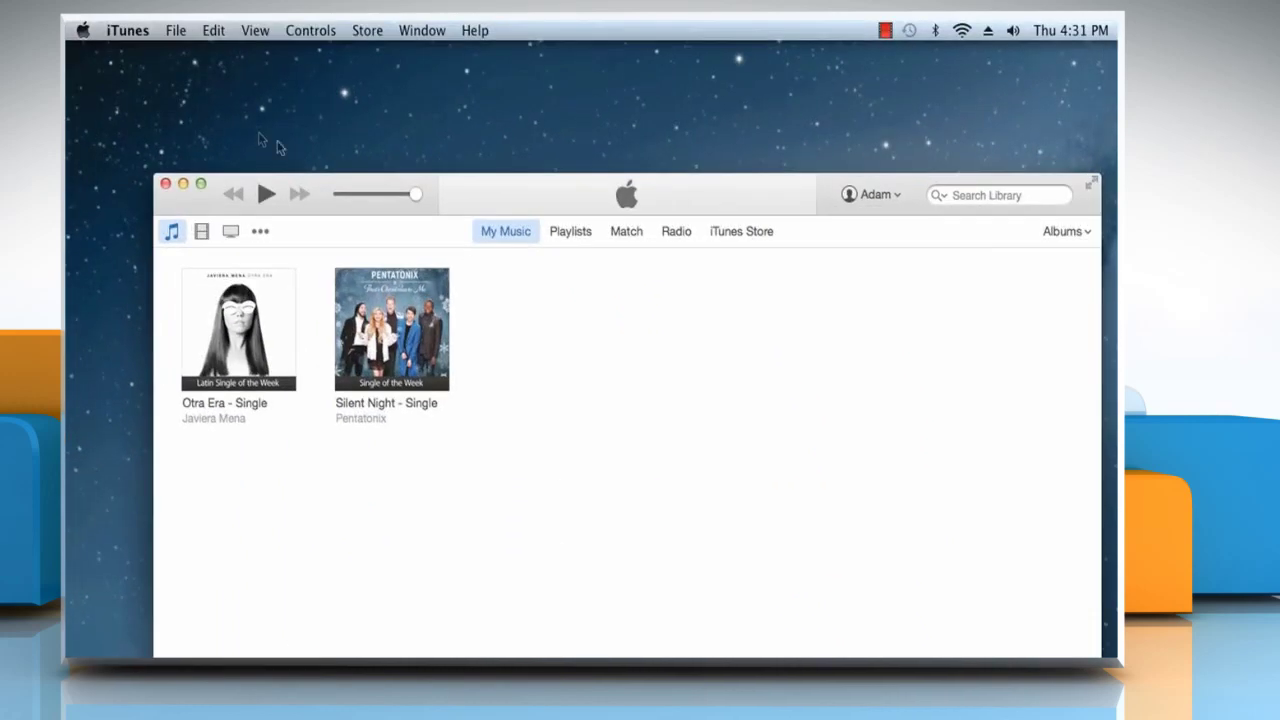
Step: Check for iTunes updates, confirm 12.0.1 is current, and dismiss the notice
left_click(128, 31)
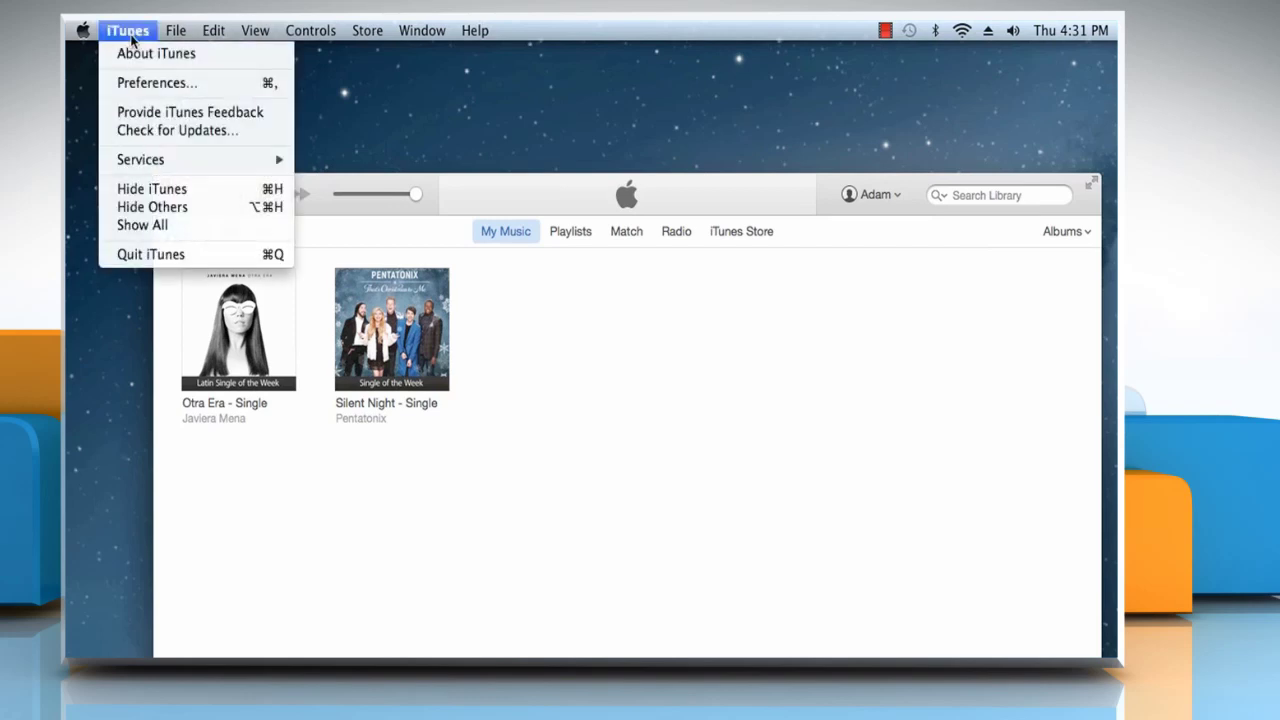
left_click(176, 133)
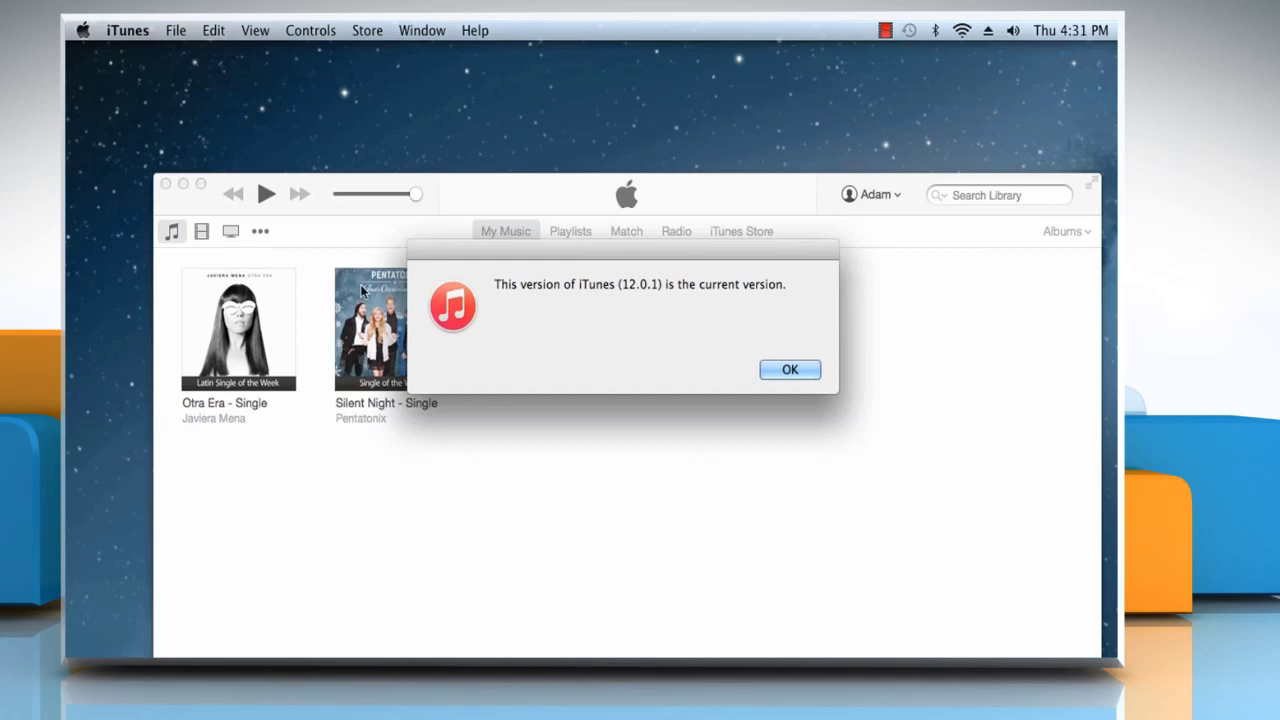
left_click(786, 371)
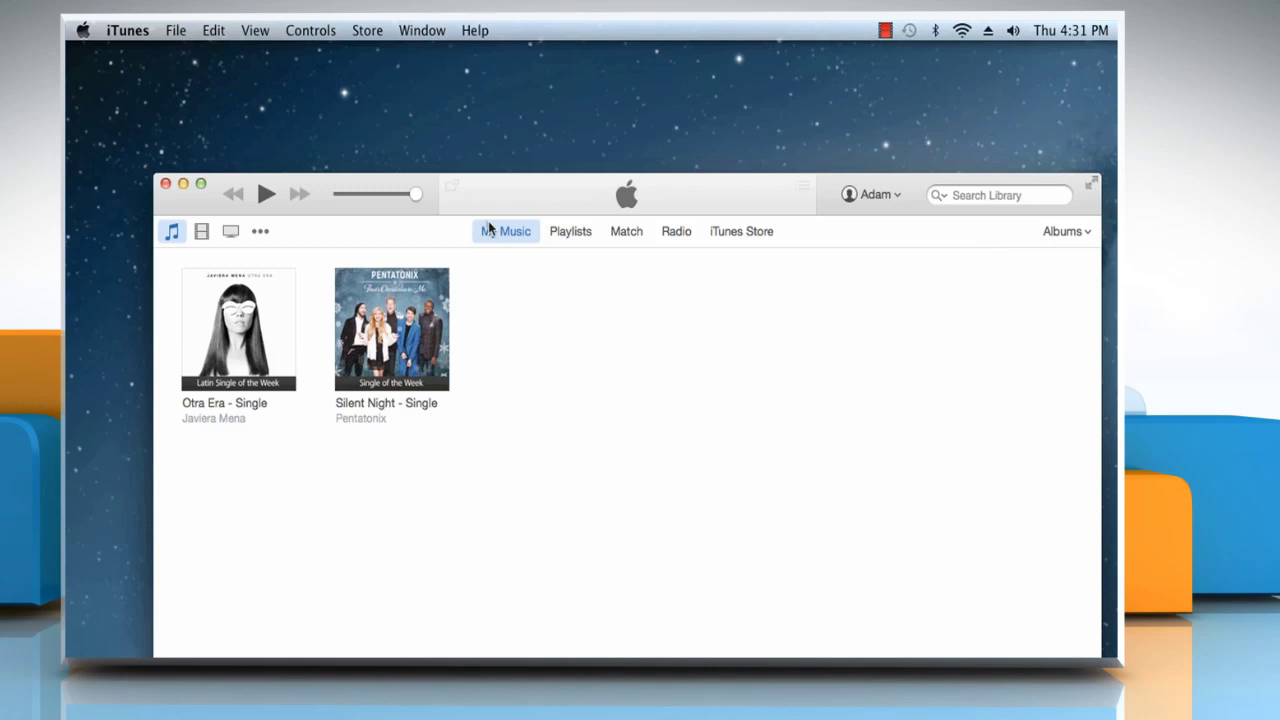
Step: Authorize this computer for the Apple ID with its password, one of 5 allowed
left_click(366, 32)
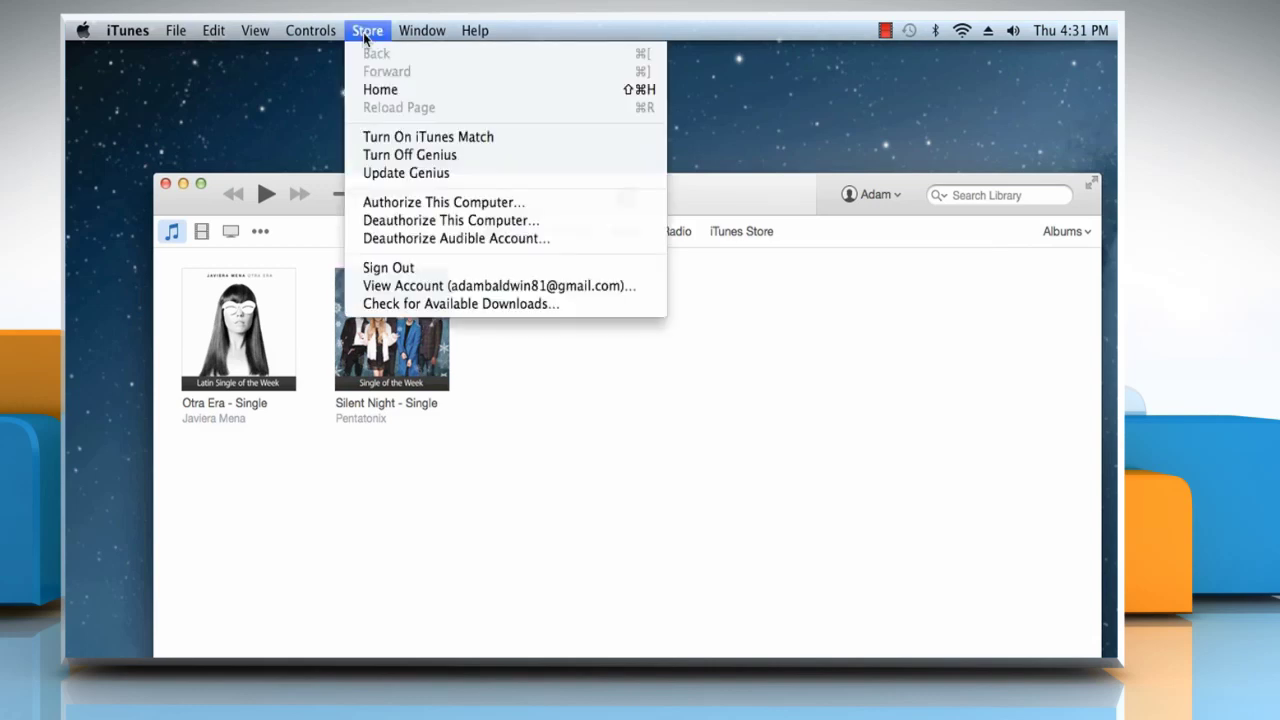
left_click(419, 207)
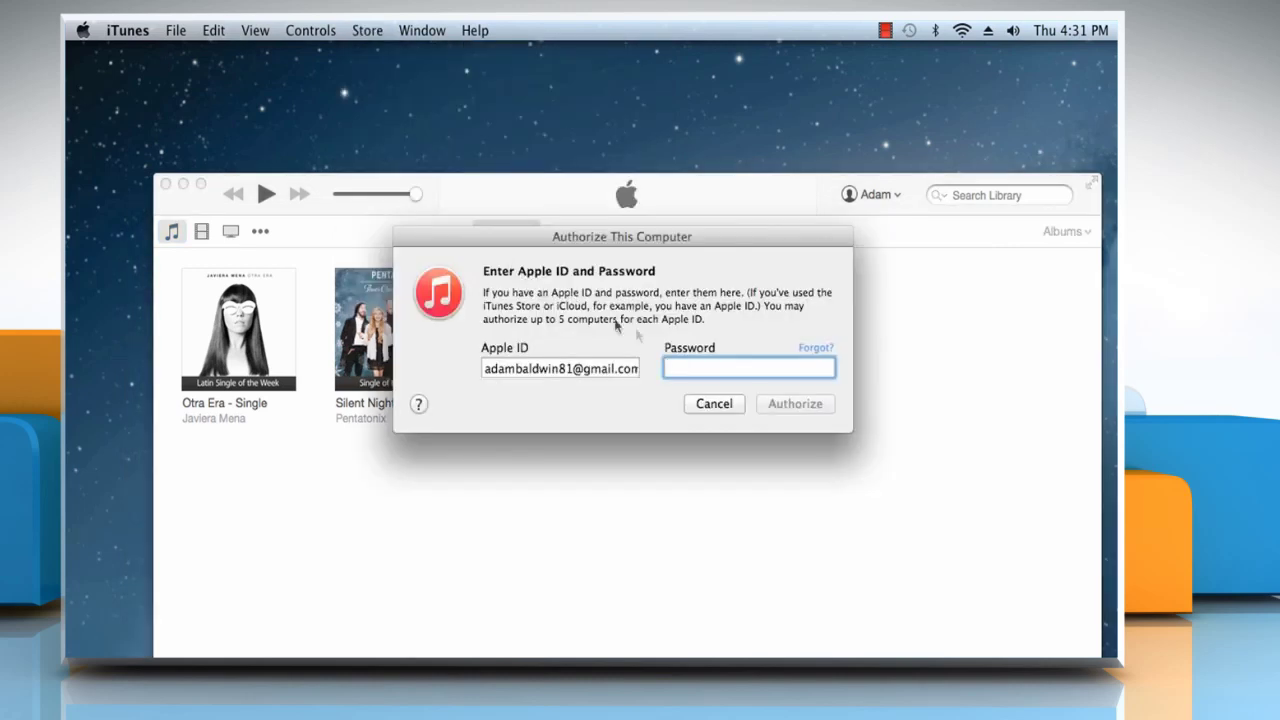
type("•••••••••••")
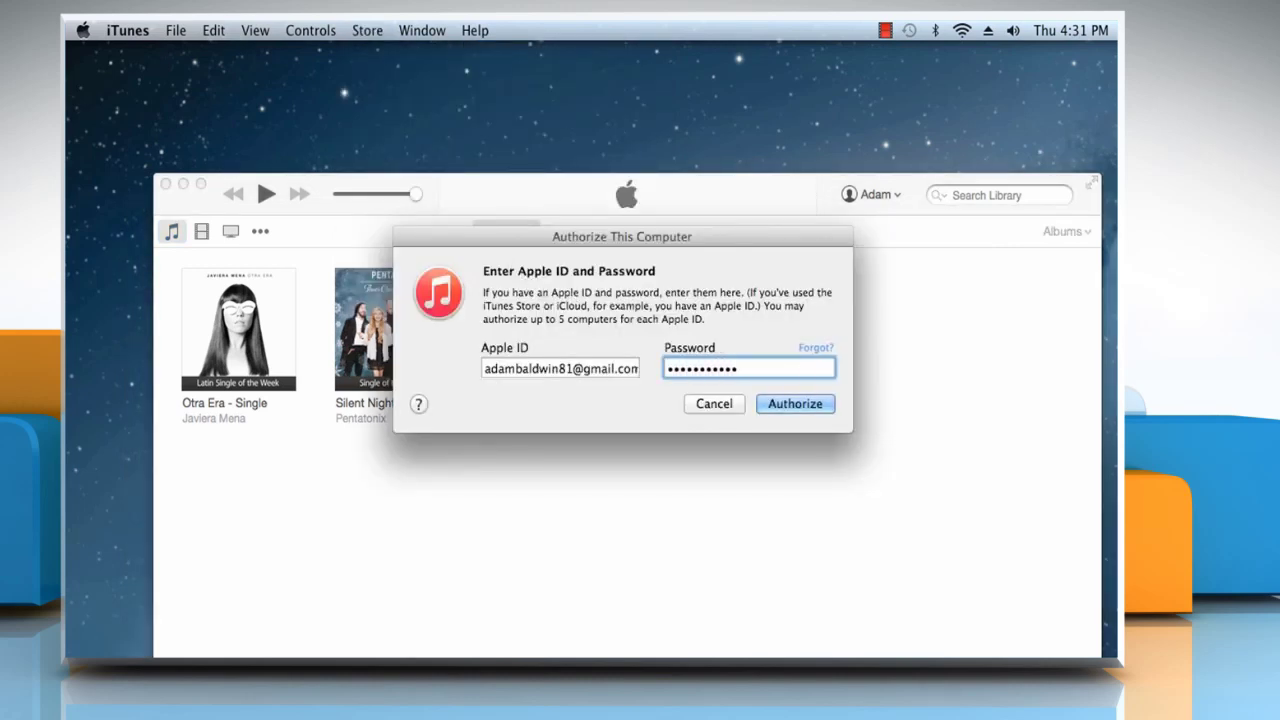
left_click(812, 403)
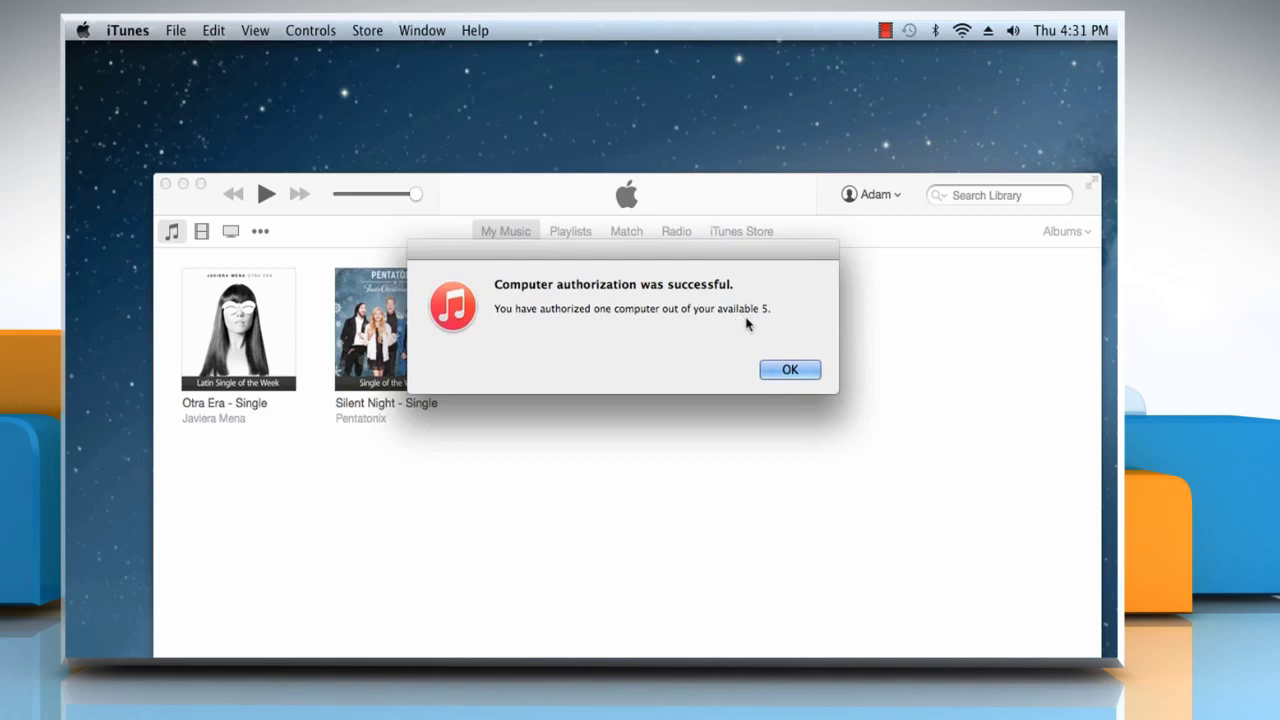
left_click(790, 371)
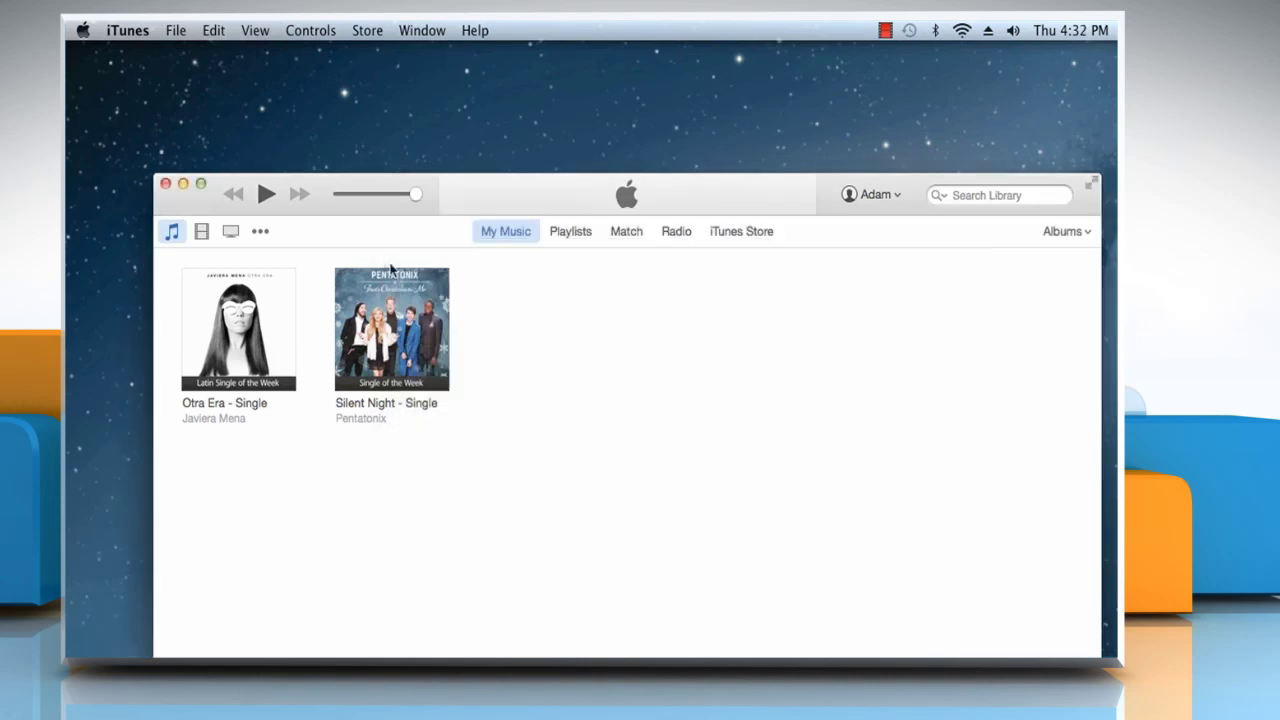
Step: Quit iTunes and relaunch it from the Applications folder
left_click(128, 32)
left_click(160, 256)
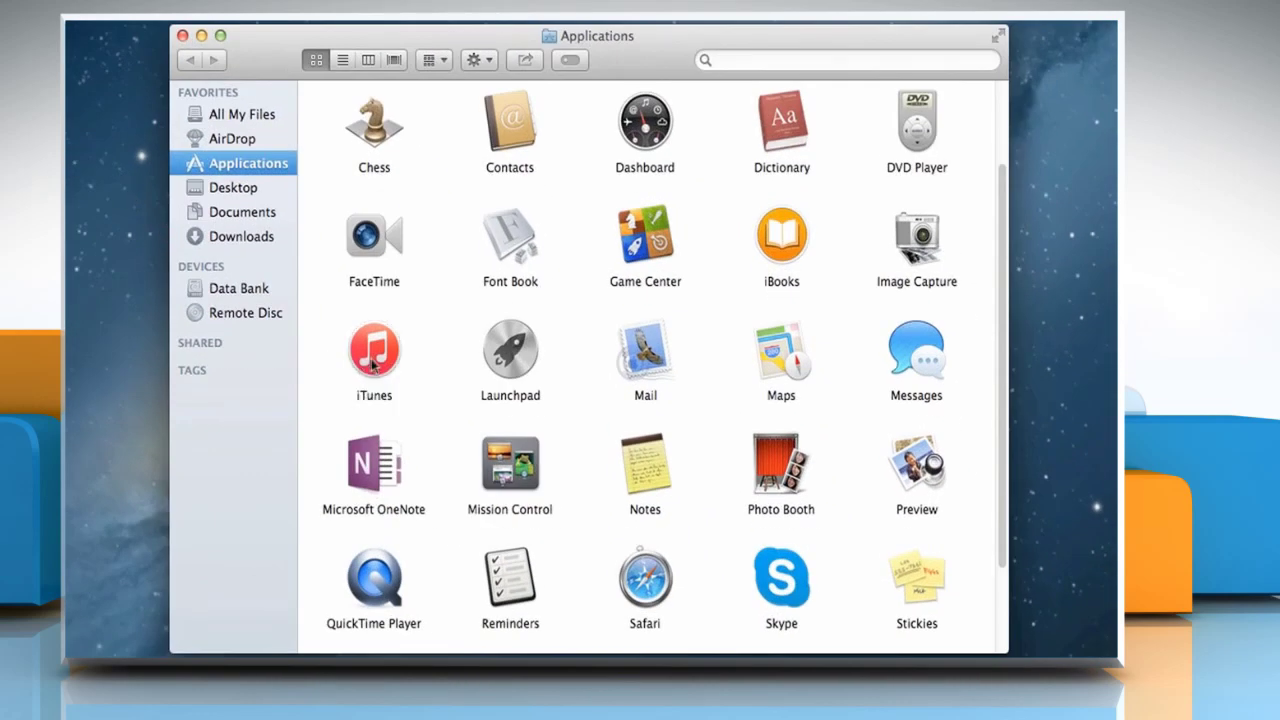
double_click(372, 364)
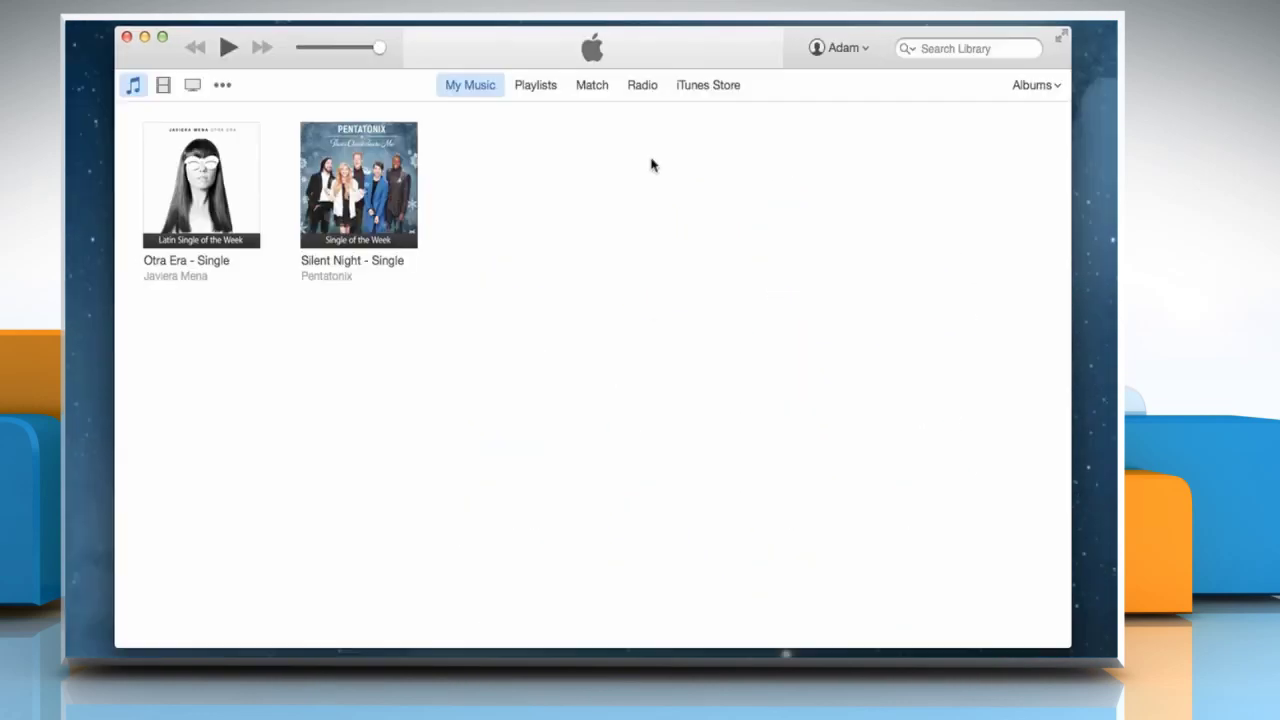
Step: Play the purchased song Otra Era from the Store's Purchased list, then return to My Music
left_click(715, 85)
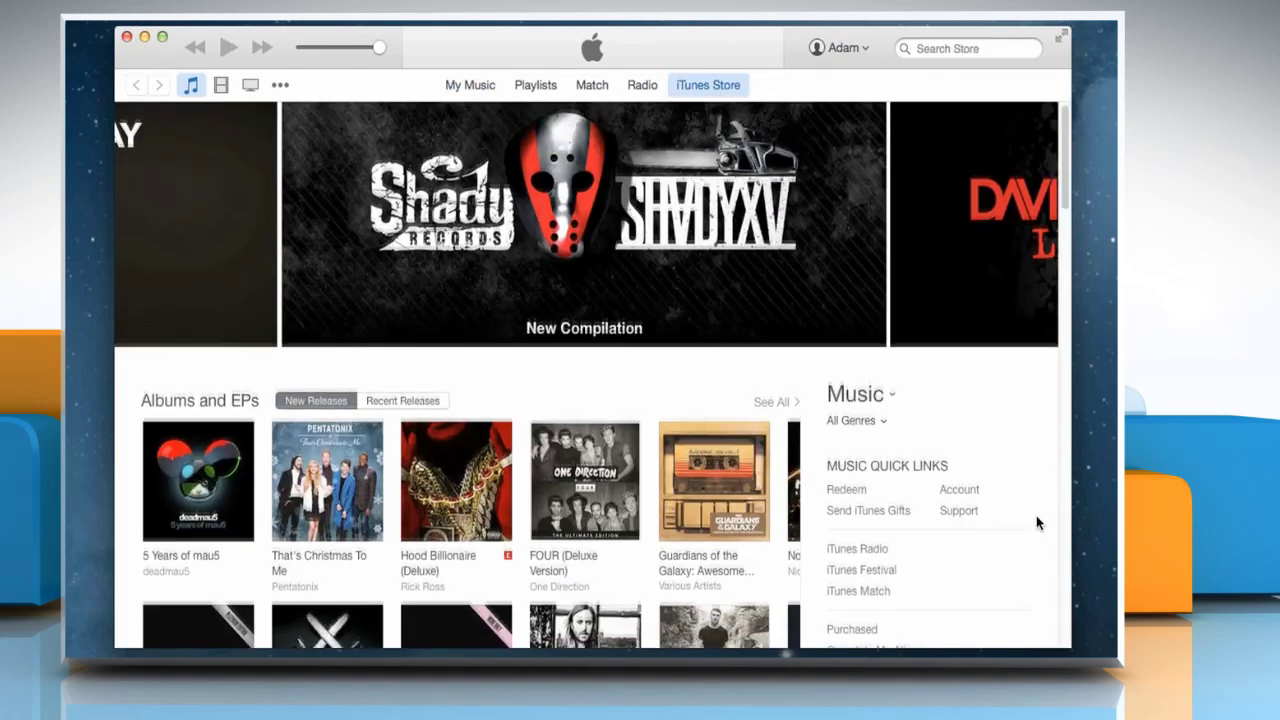
scroll(1037, 520, "down", 5)
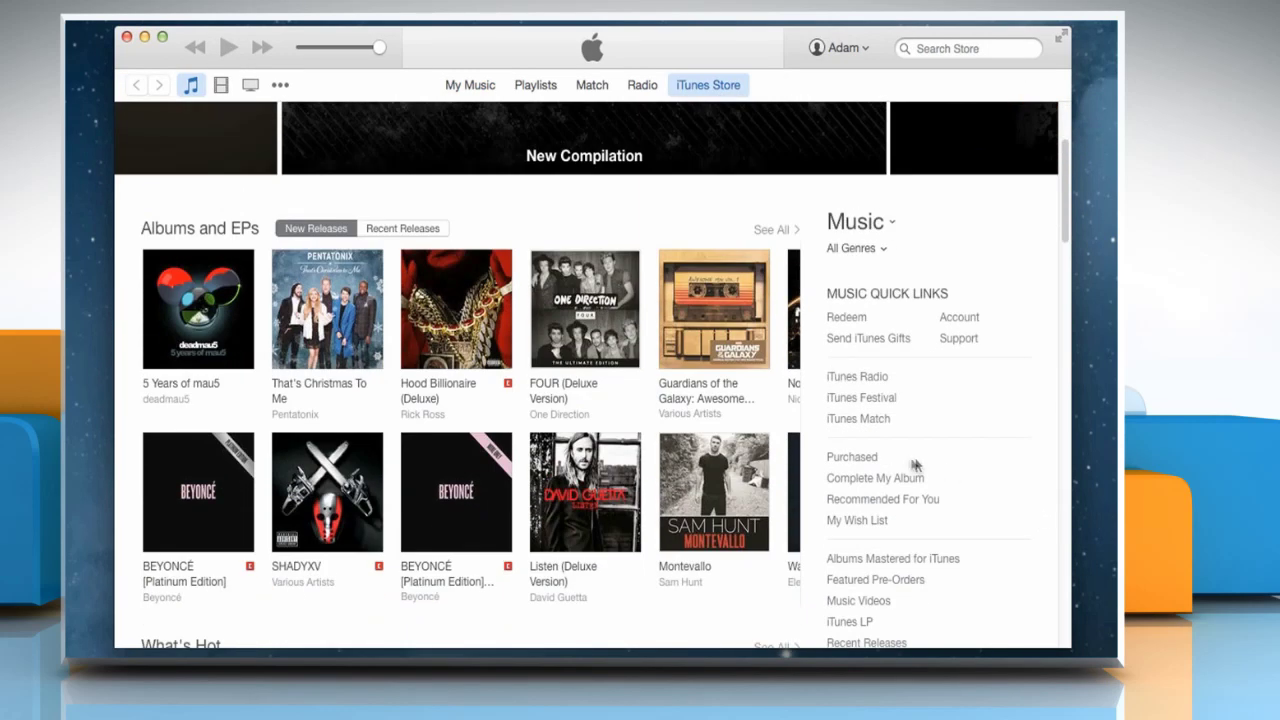
left_click(852, 458)
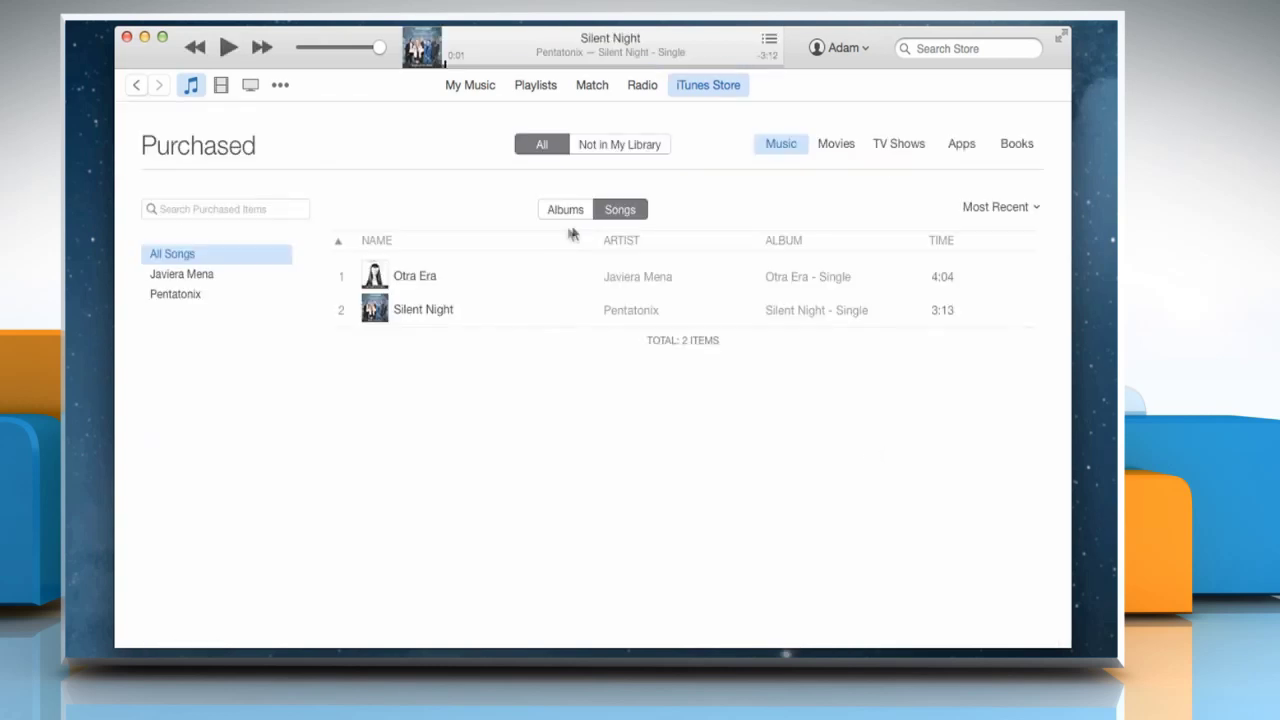
left_click(341, 279)
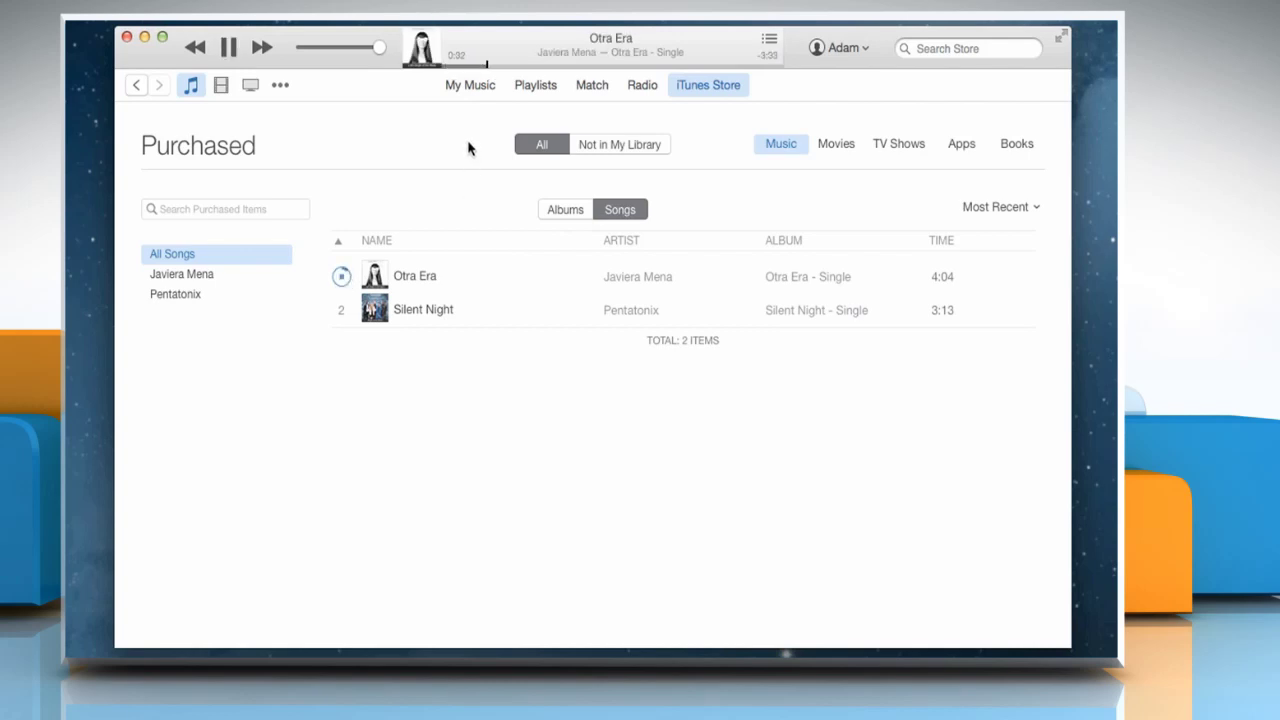
left_click(473, 88)
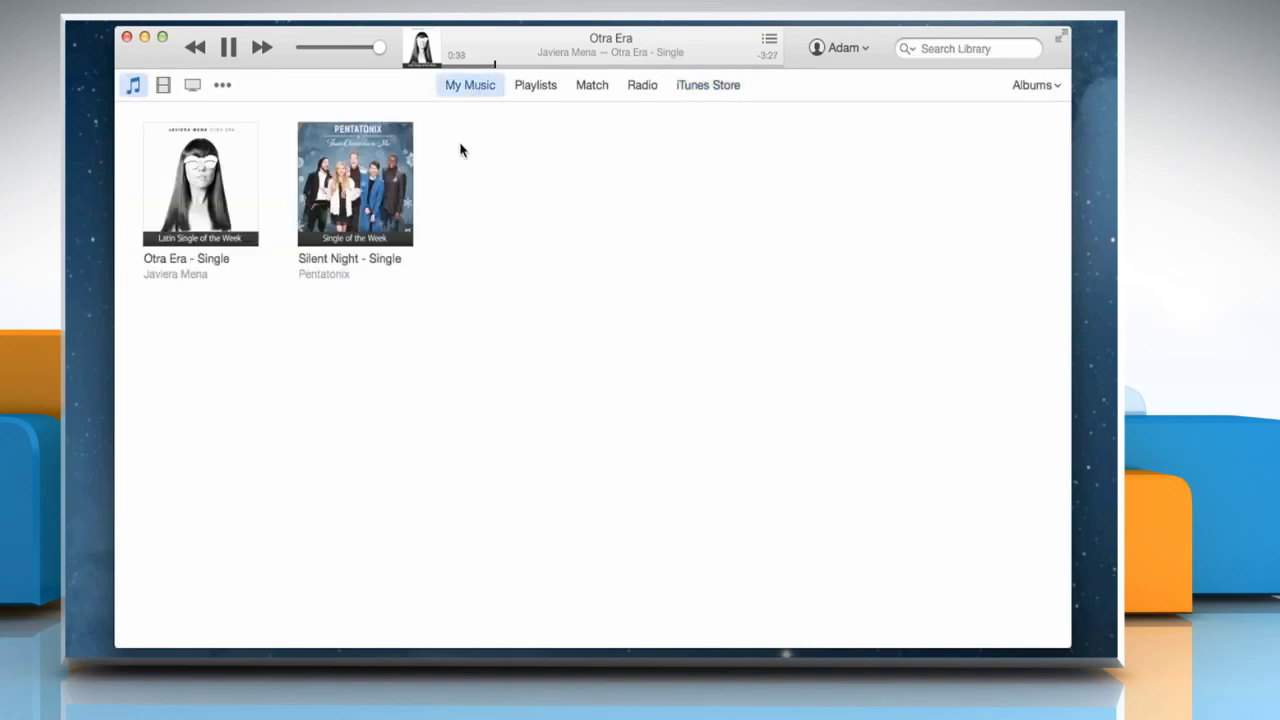
Step: Review Otra Era's Get Info File details, confirming a purchased AAC audio file, then close it
left_click(221, 176)
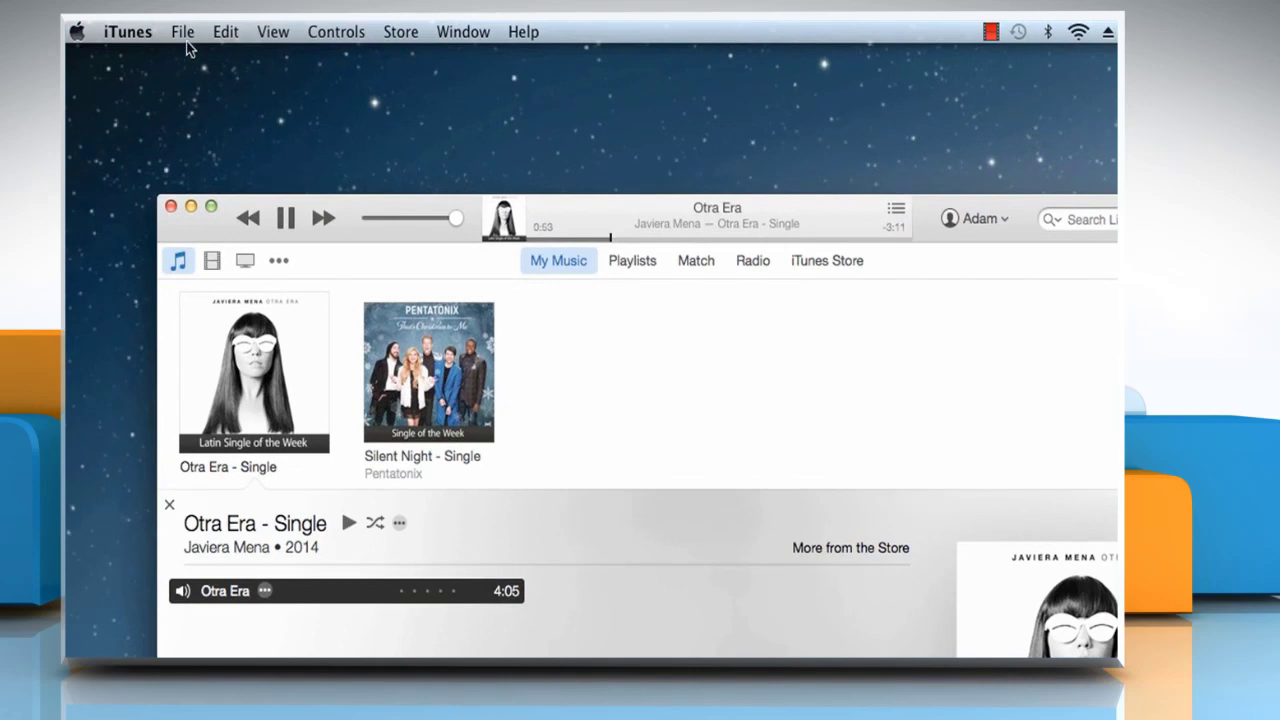
left_click(184, 36)
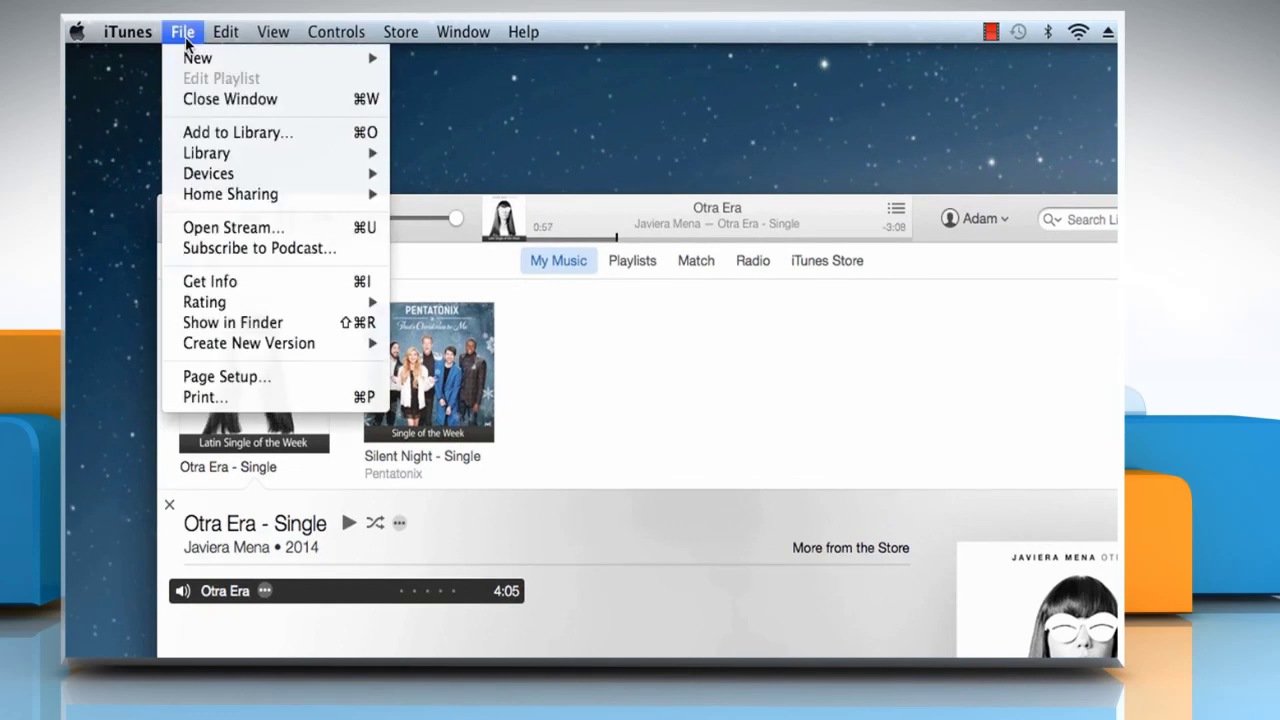
left_click(226, 284)
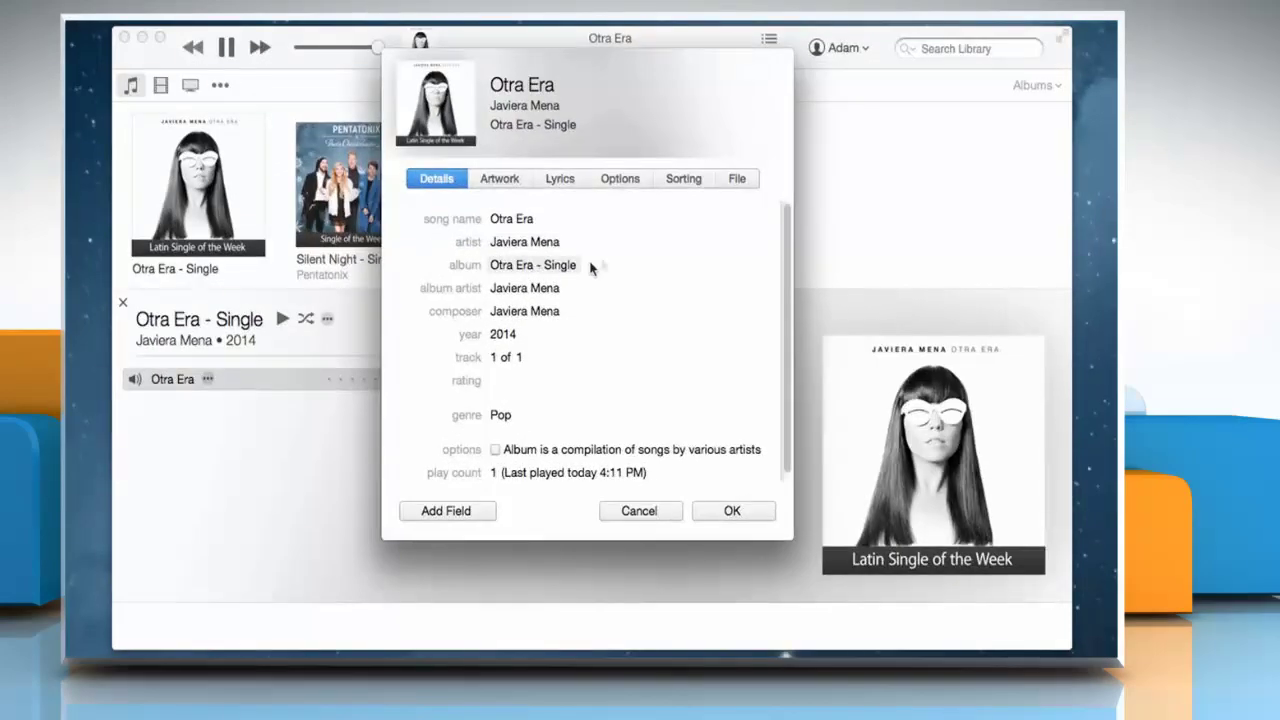
left_click(741, 178)
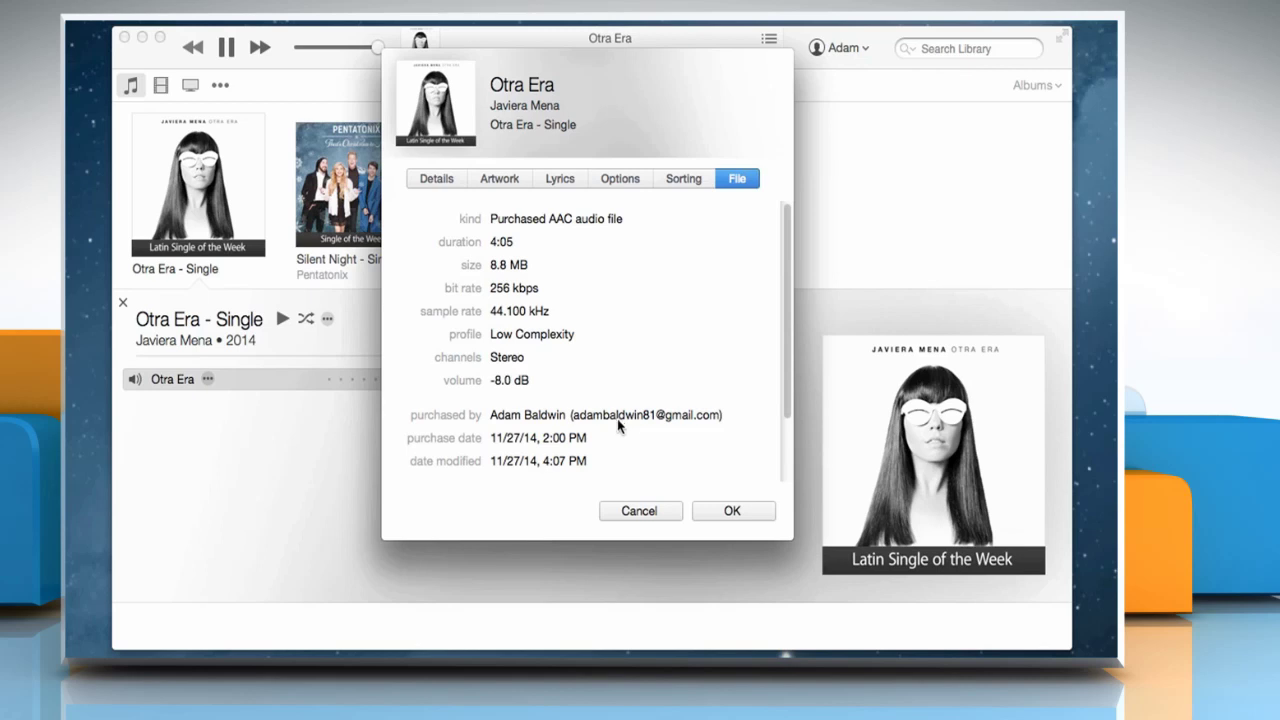
left_click(726, 510)
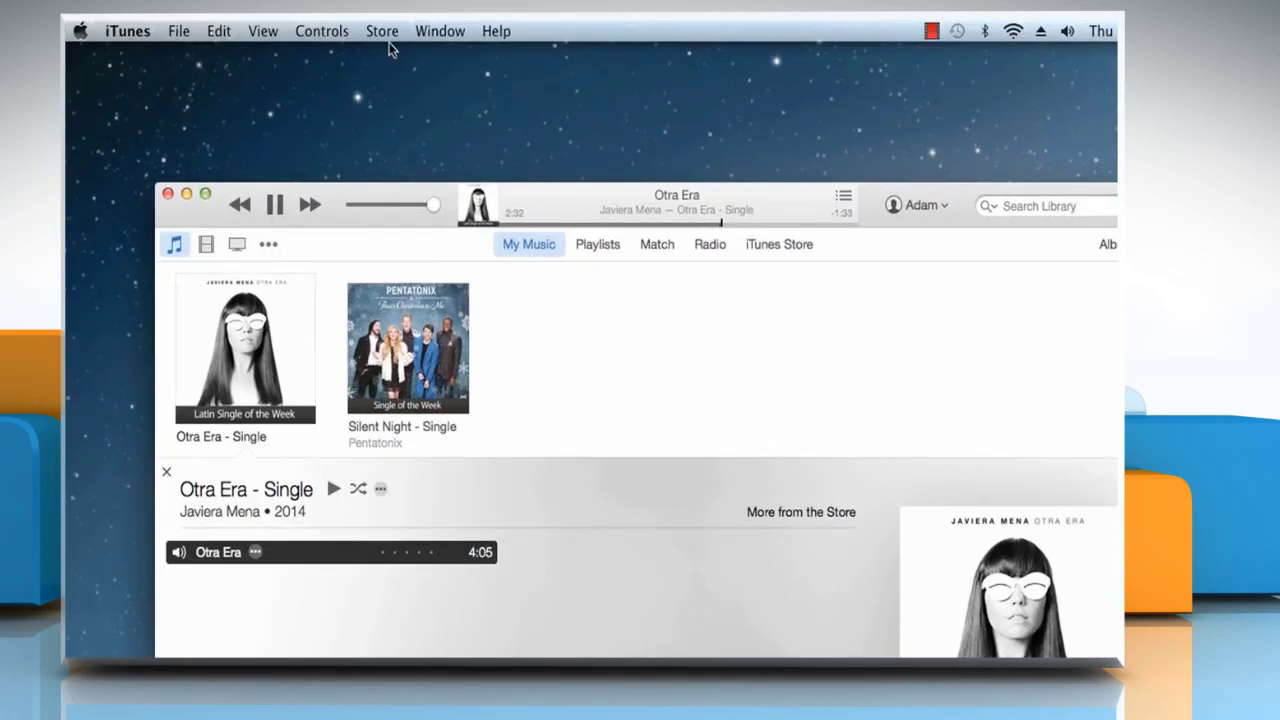
left_click(384, 33)
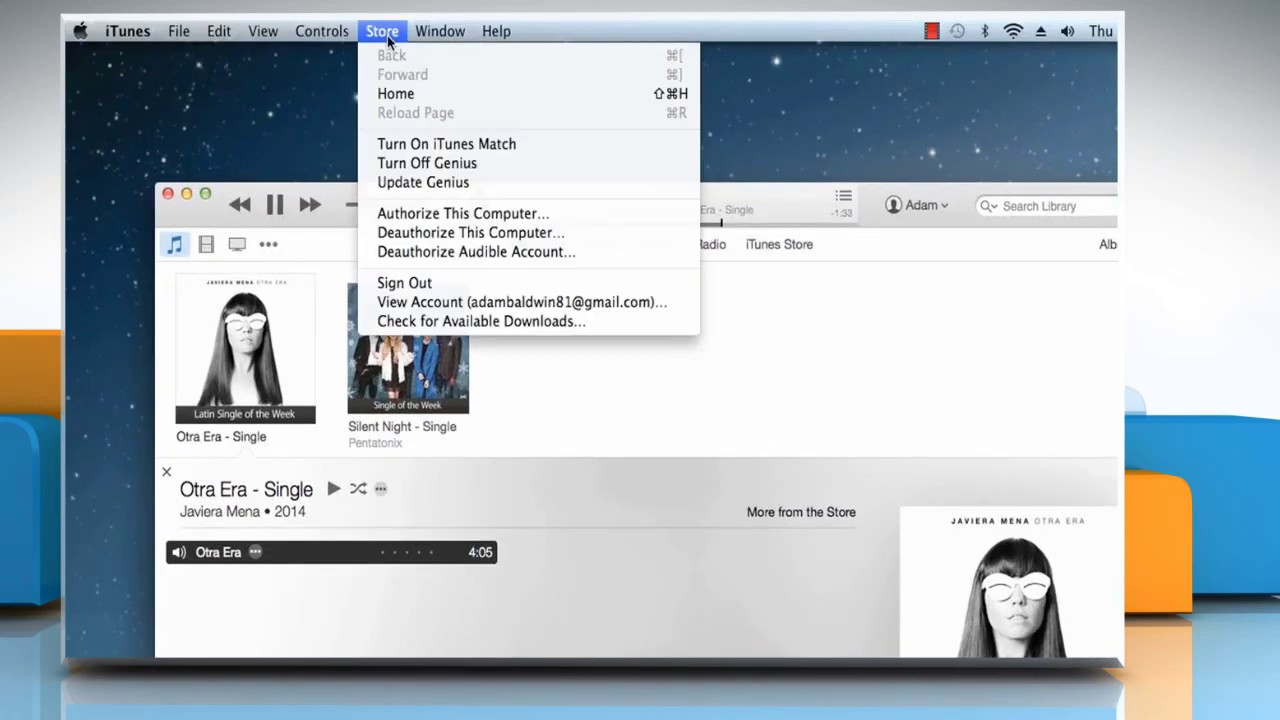
left_click(433, 303)
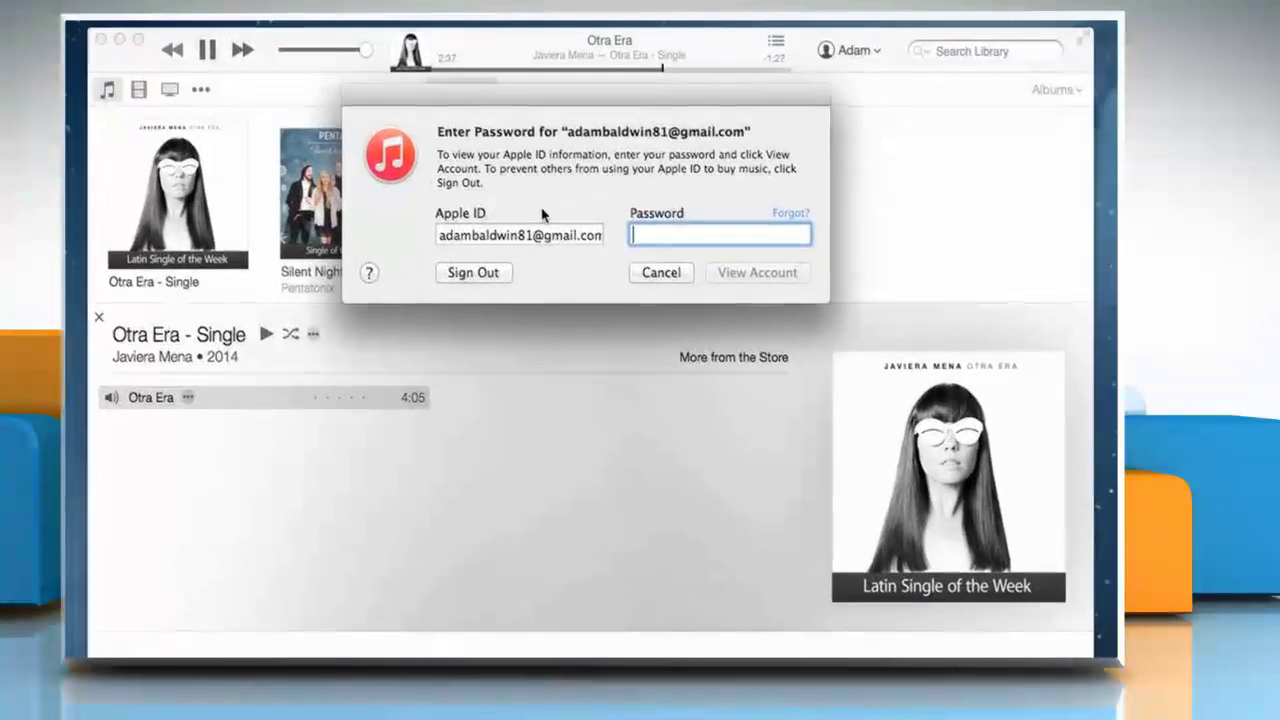
type("•••••••••••")
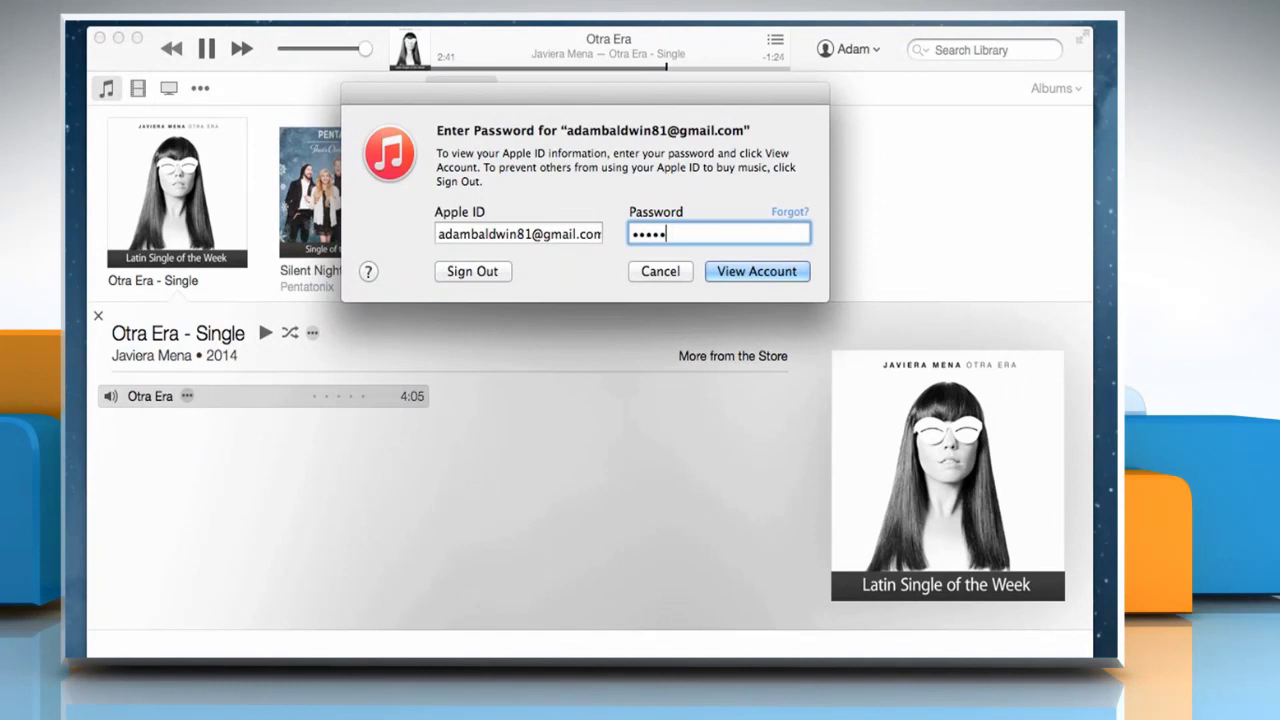
left_click(778, 266)
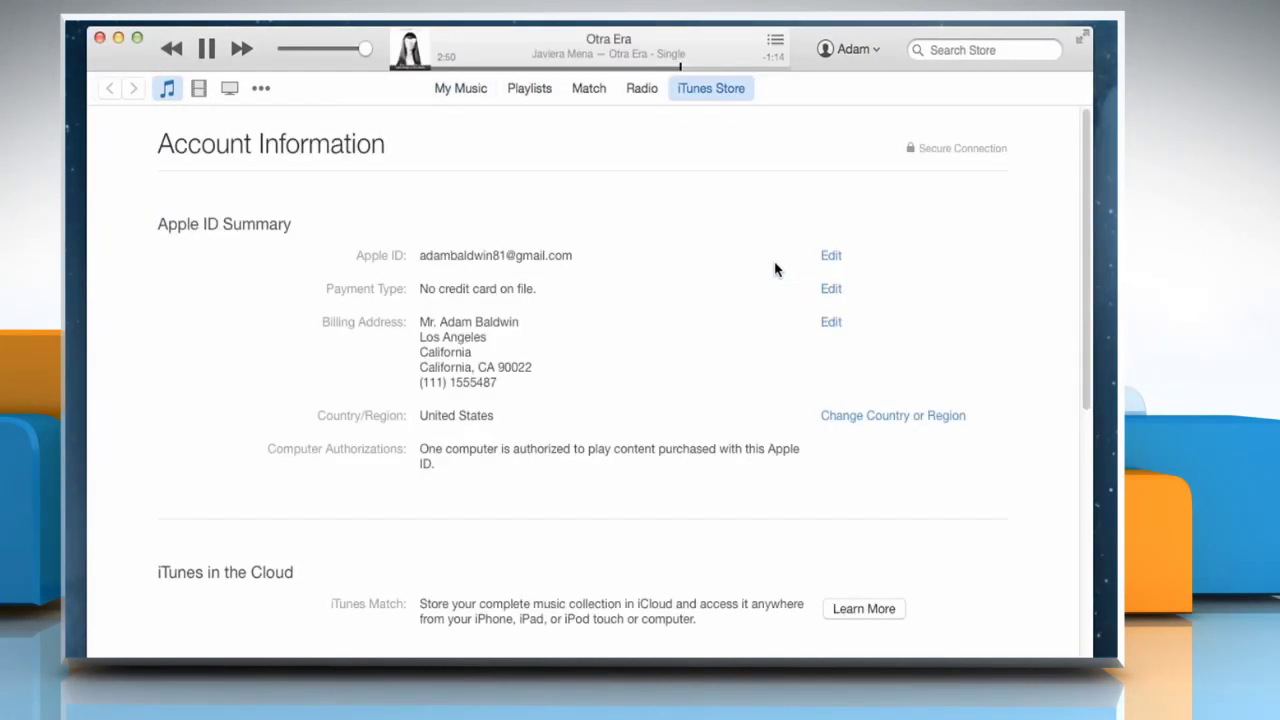
left_click_drag(1084, 376, 1093, 550)
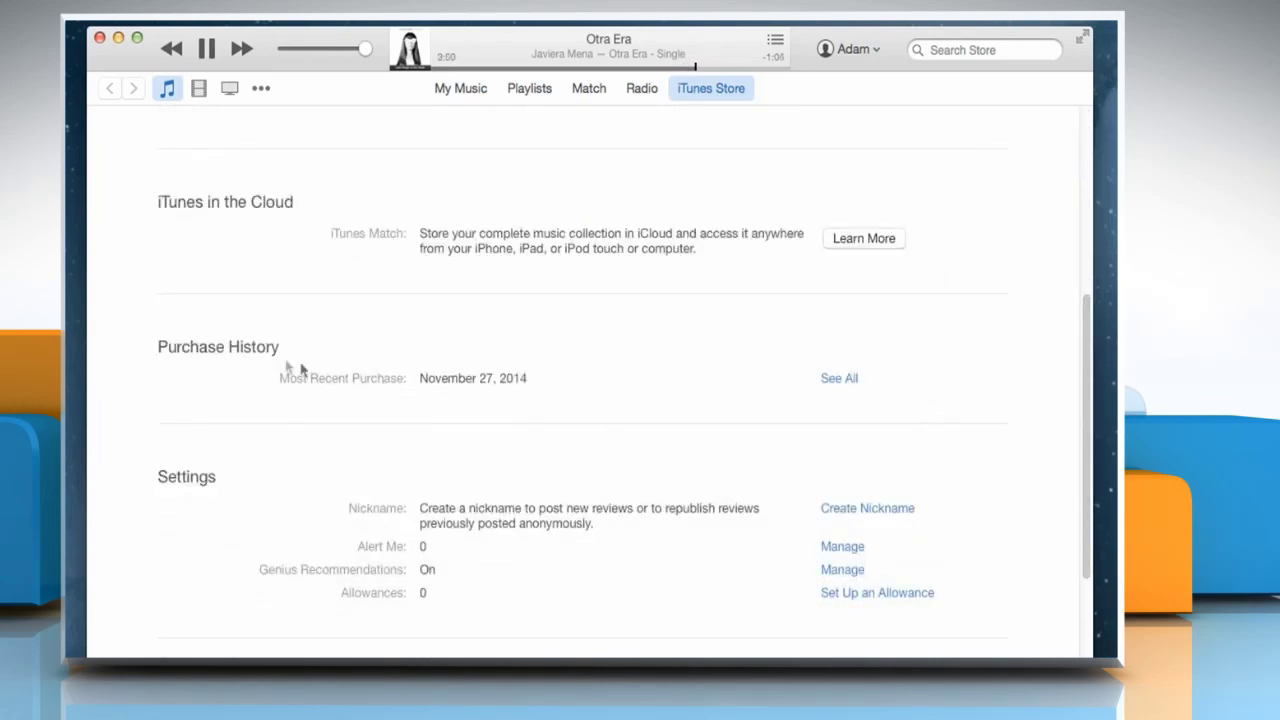
left_click(834, 381)
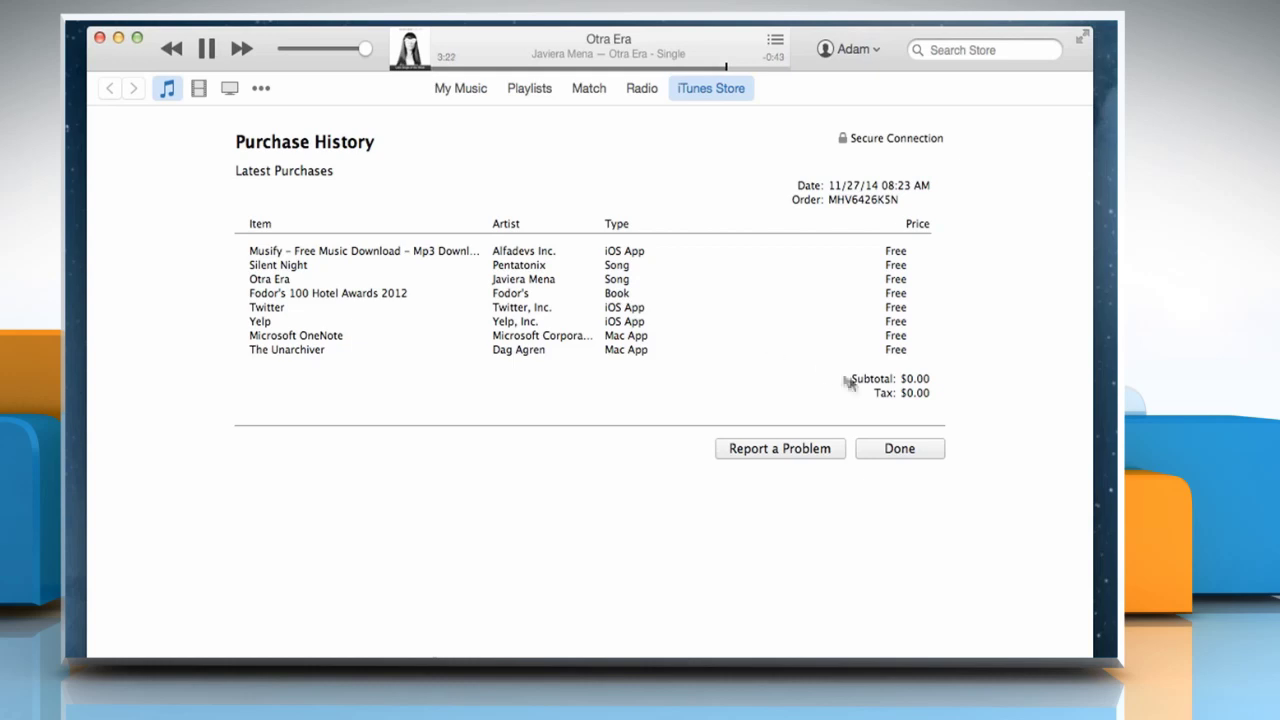
left_click(897, 450)
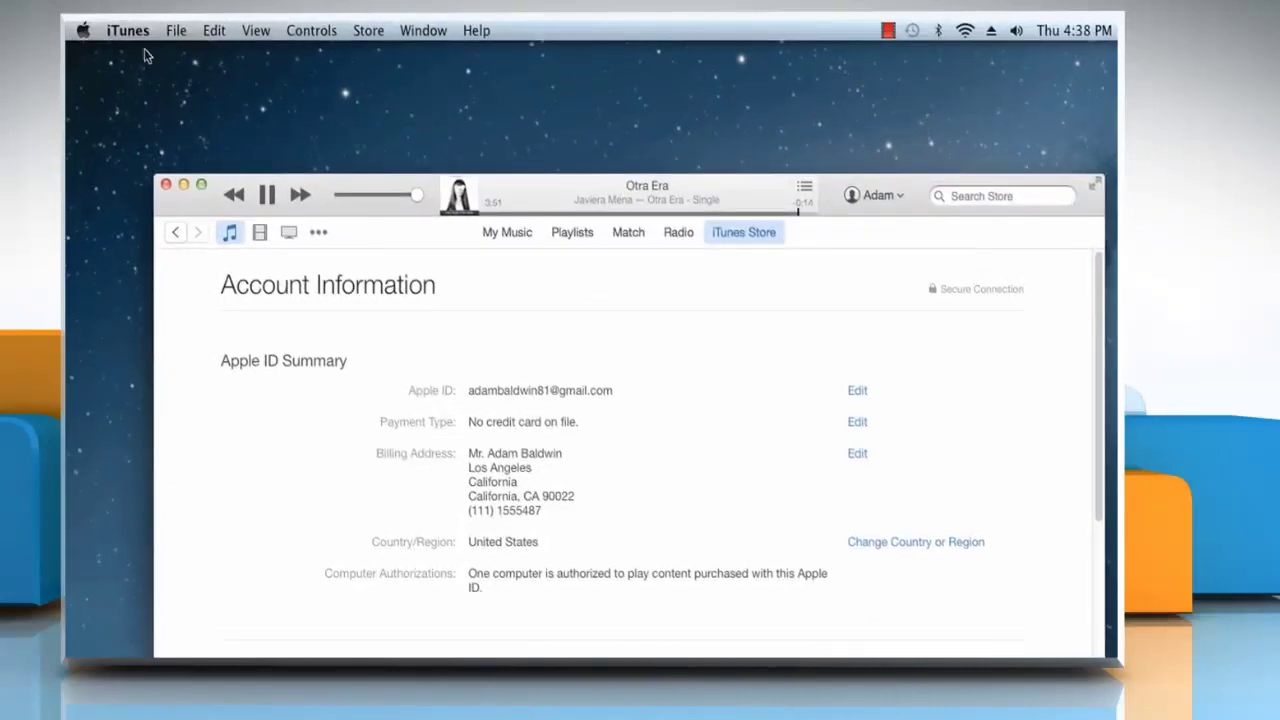
left_click(128, 30)
Step: Quit iTunes and open /Users/Shared/SC Info in Finder via Go to Folder, in column view
left_click(250, 251)
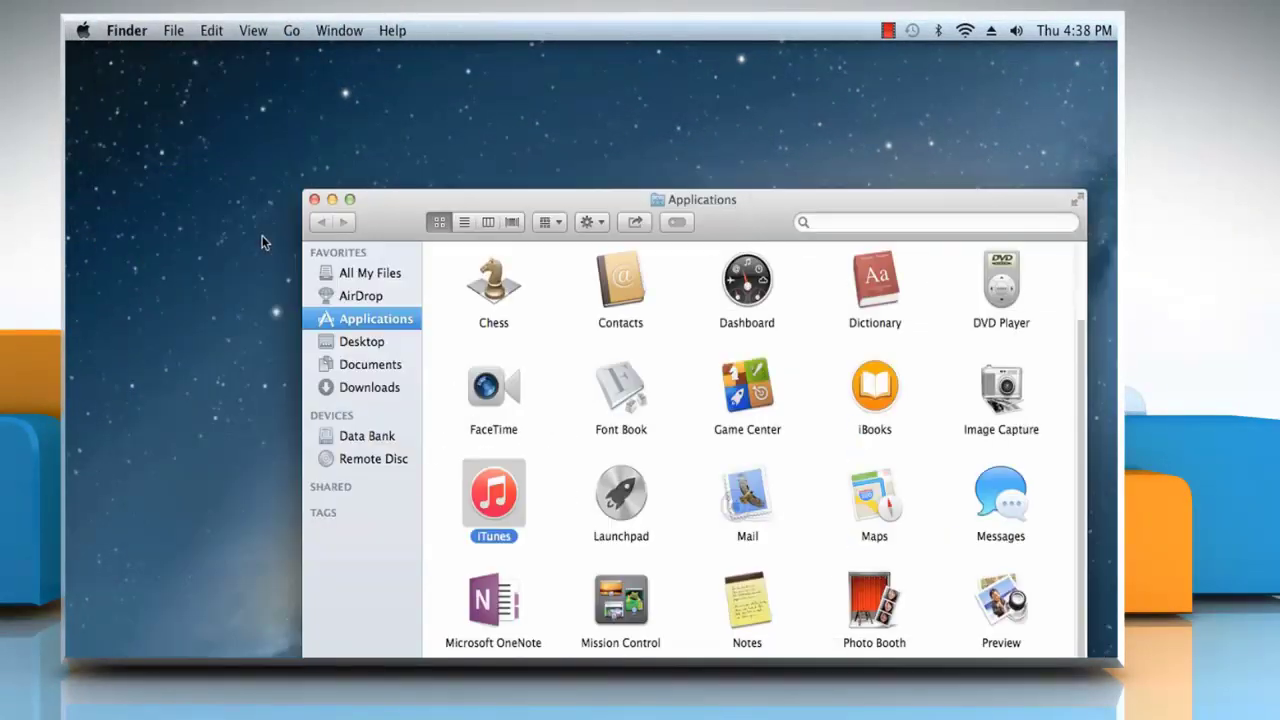
left_click(314, 199)
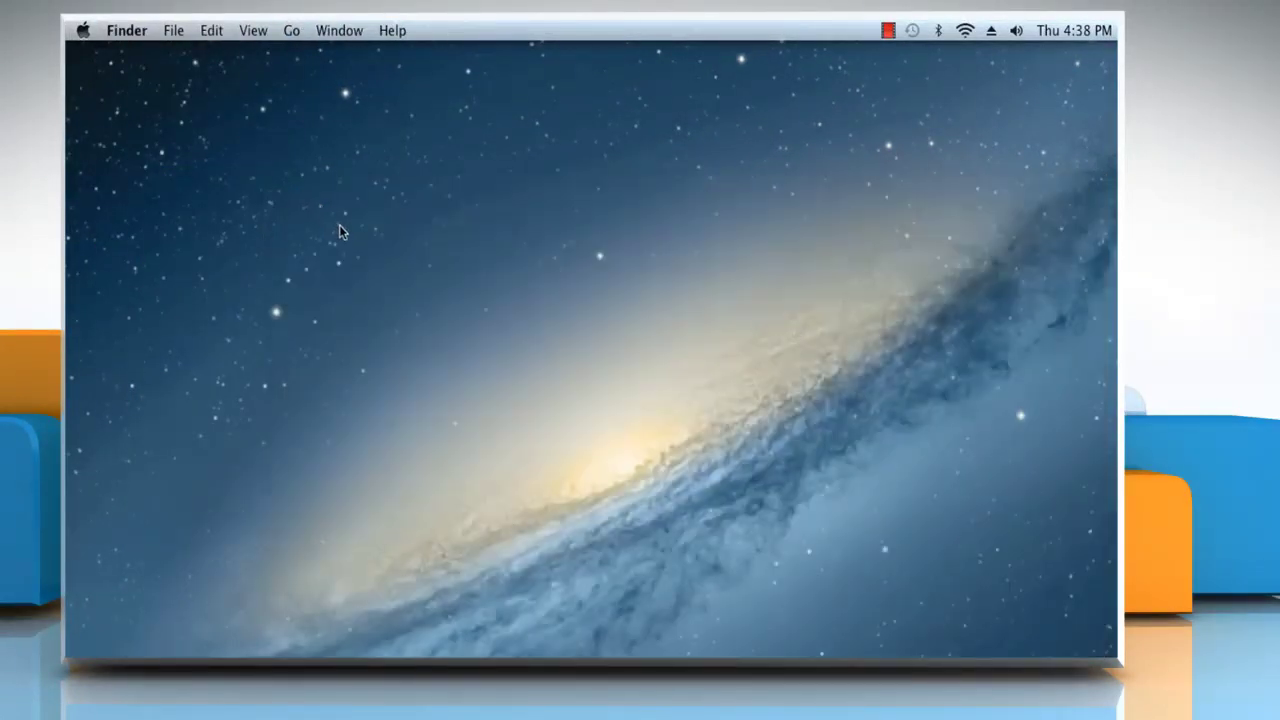
left_click(294, 36)
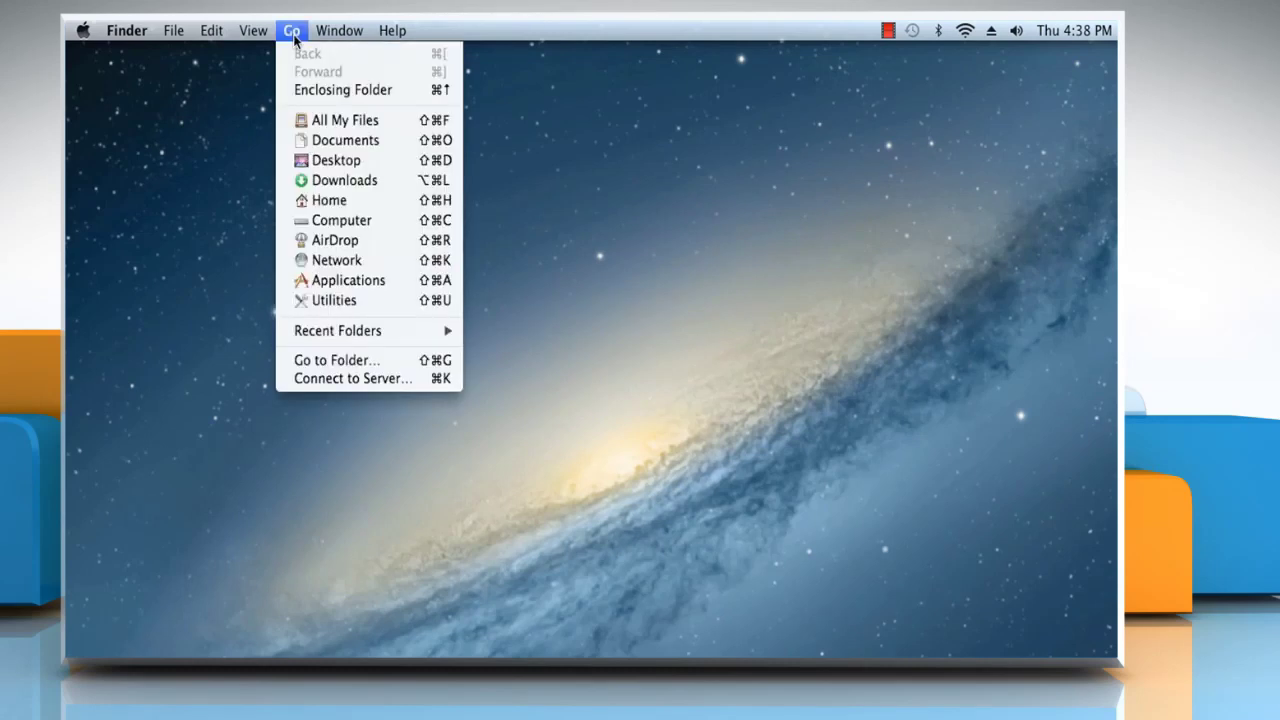
left_click(343, 362)
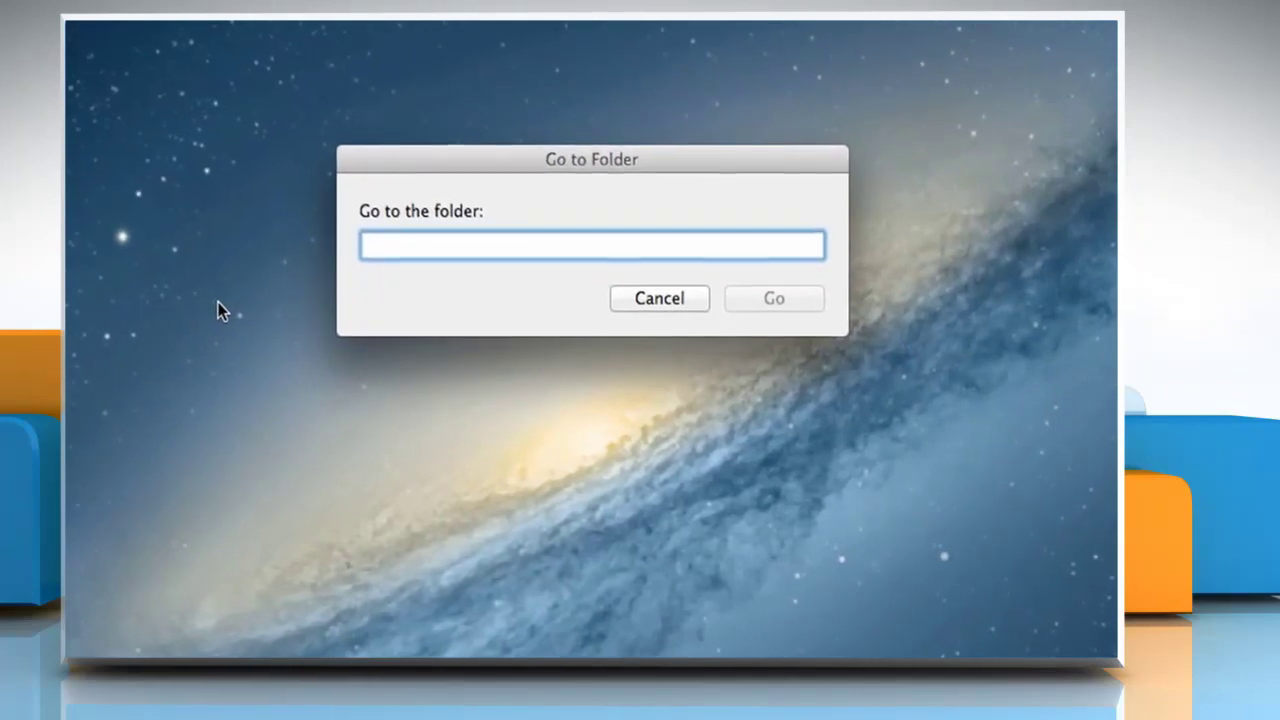
type("/users/shar")
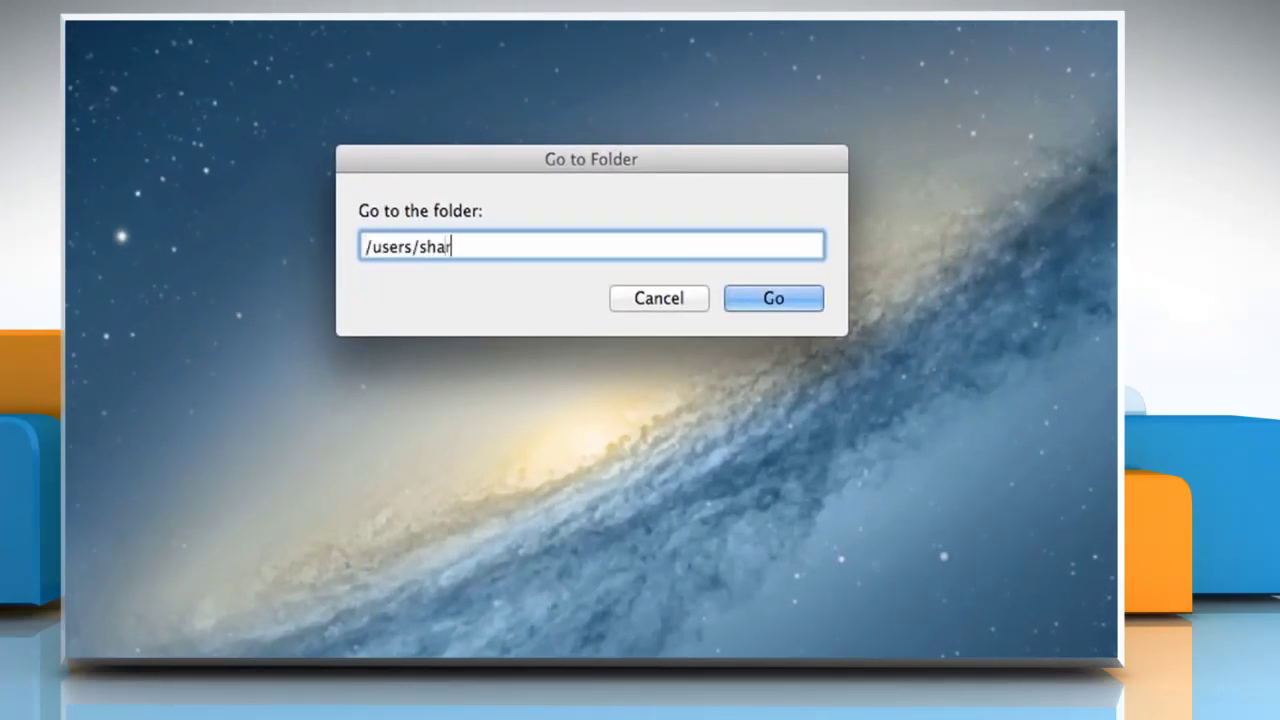
type("ed/sc")
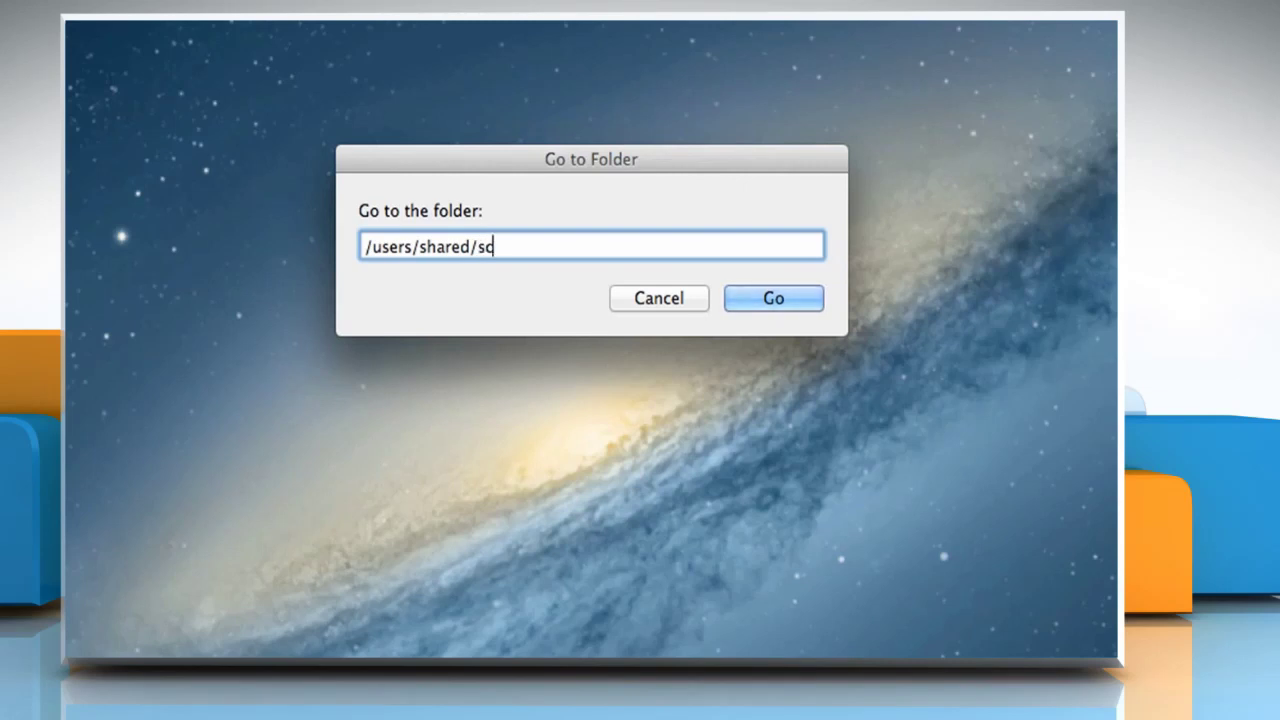
type("rinfo")
left_click(772, 299)
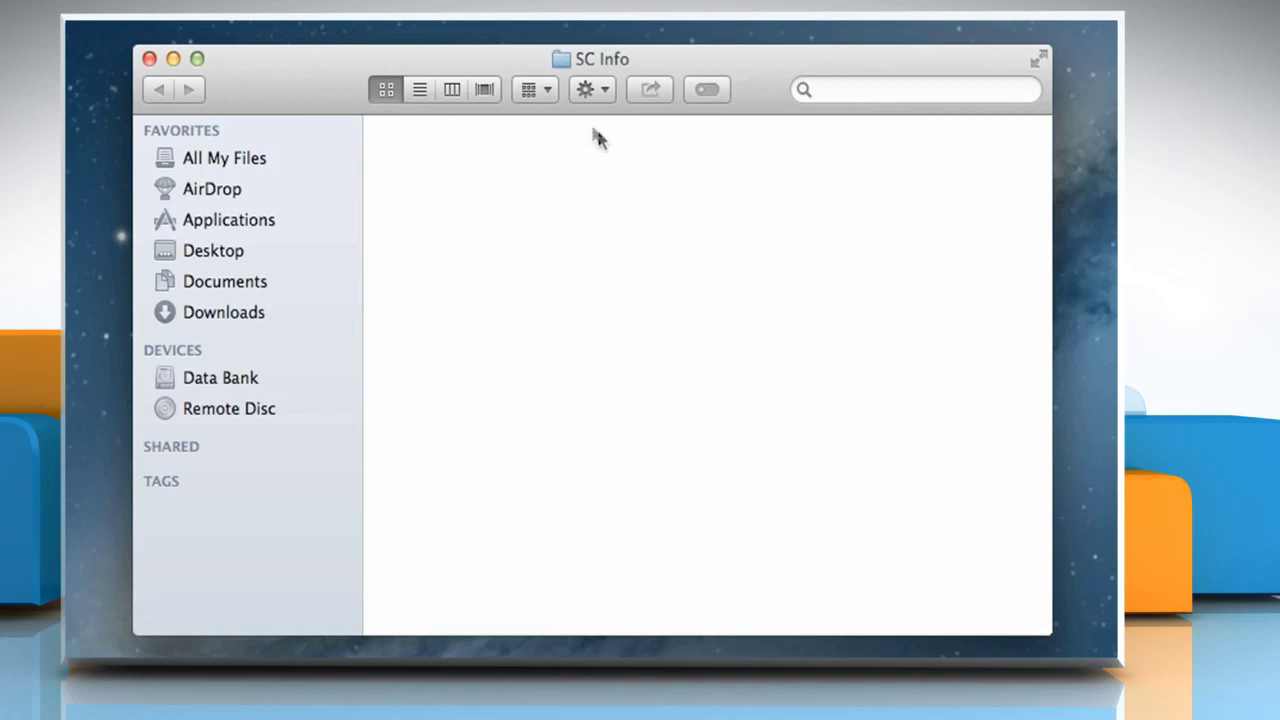
left_click(453, 91)
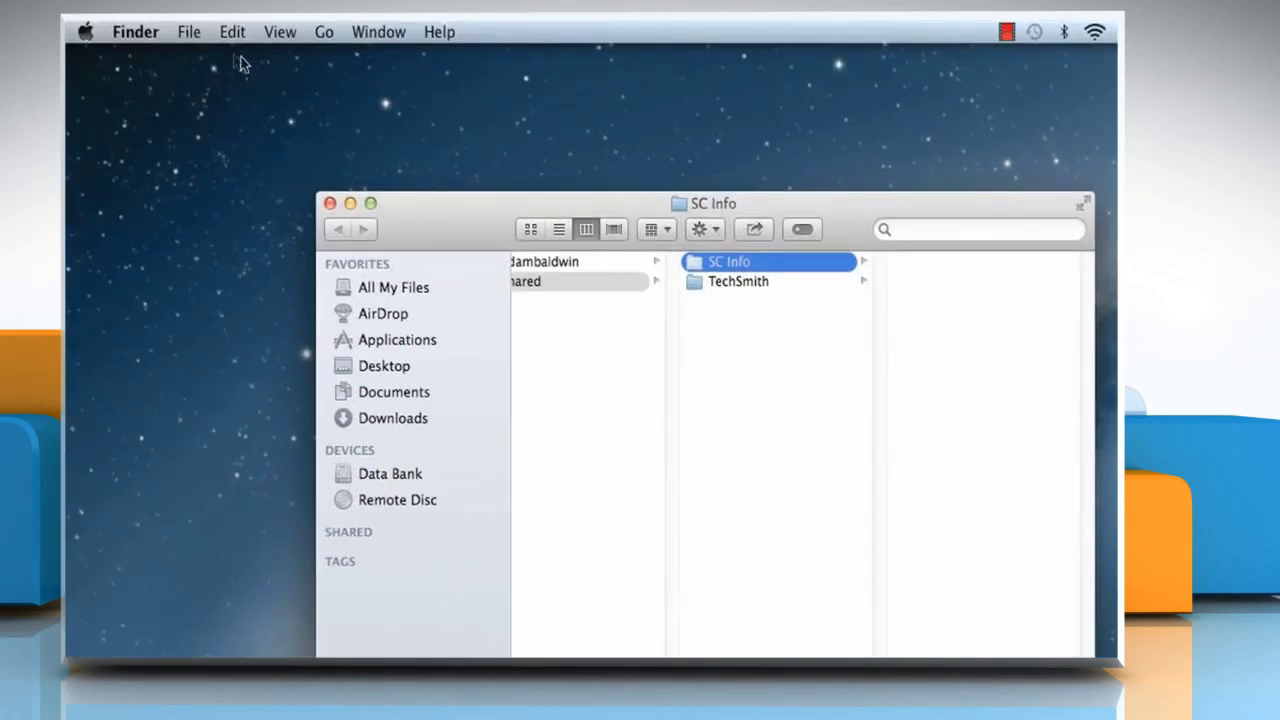
Step: Move the SC Info folder to the Trash, close the Finder window, and restart the Mac
left_click(197, 39)
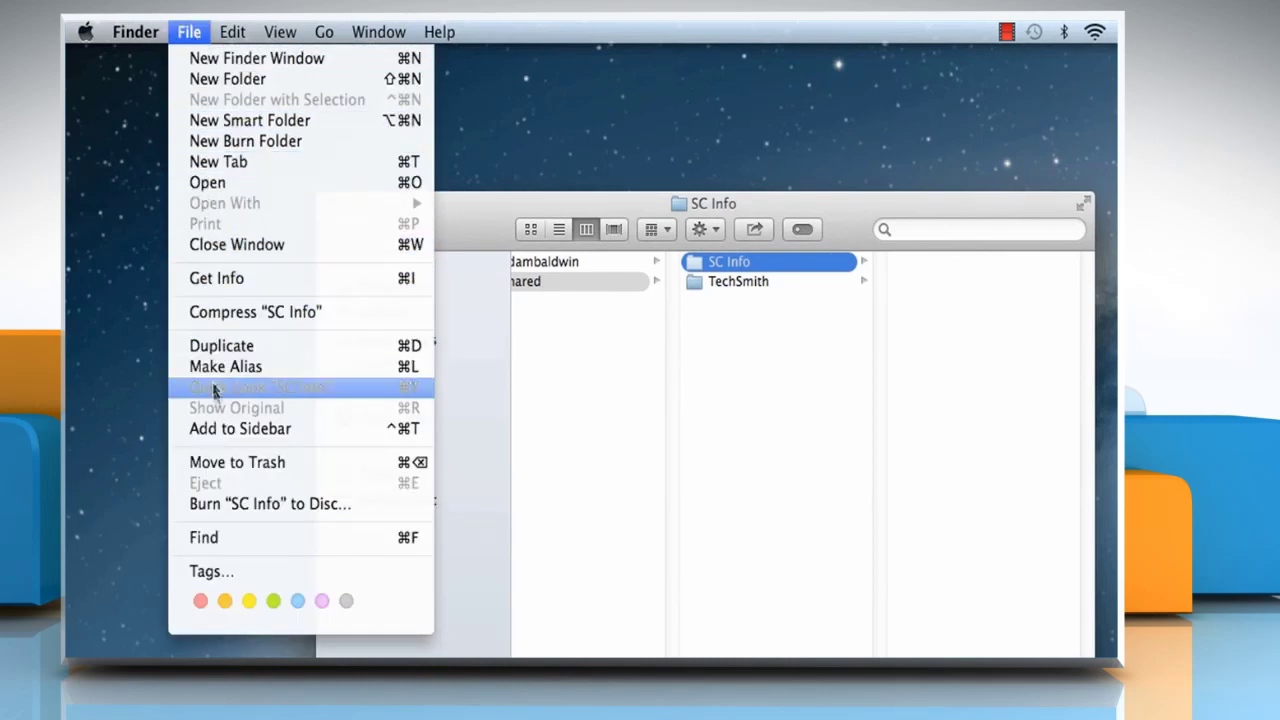
left_click(228, 462)
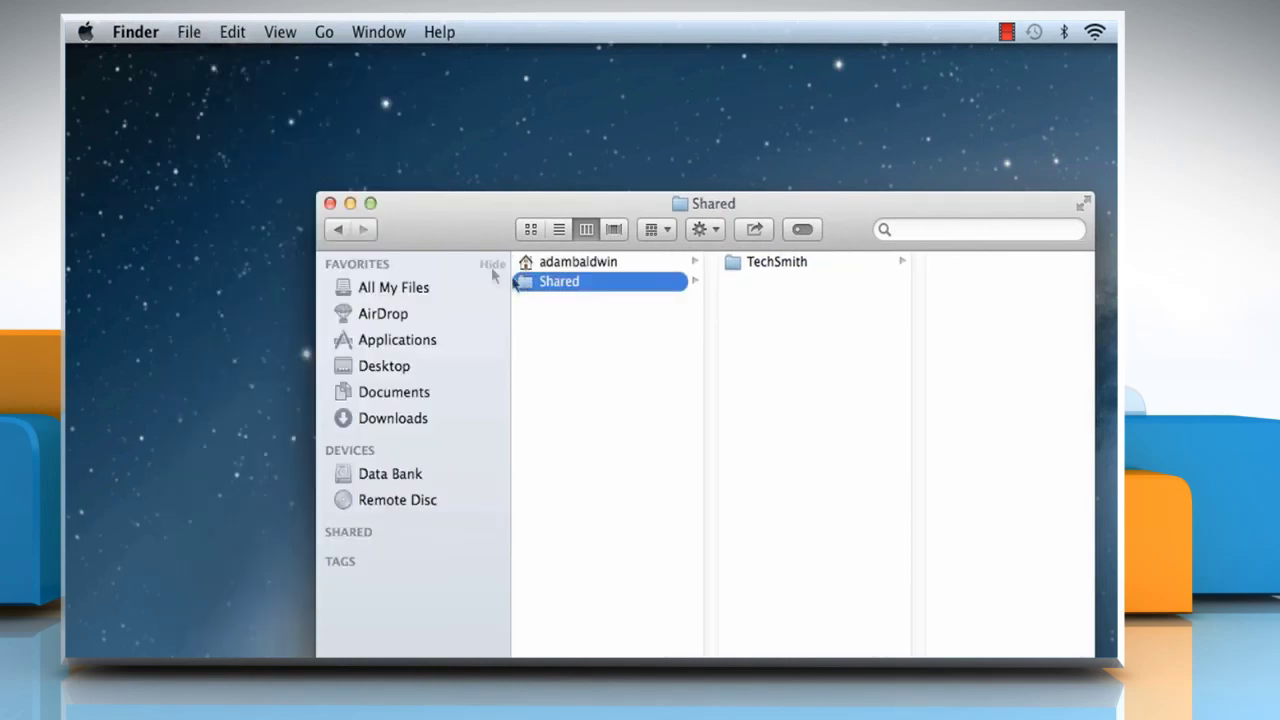
left_click(331, 204)
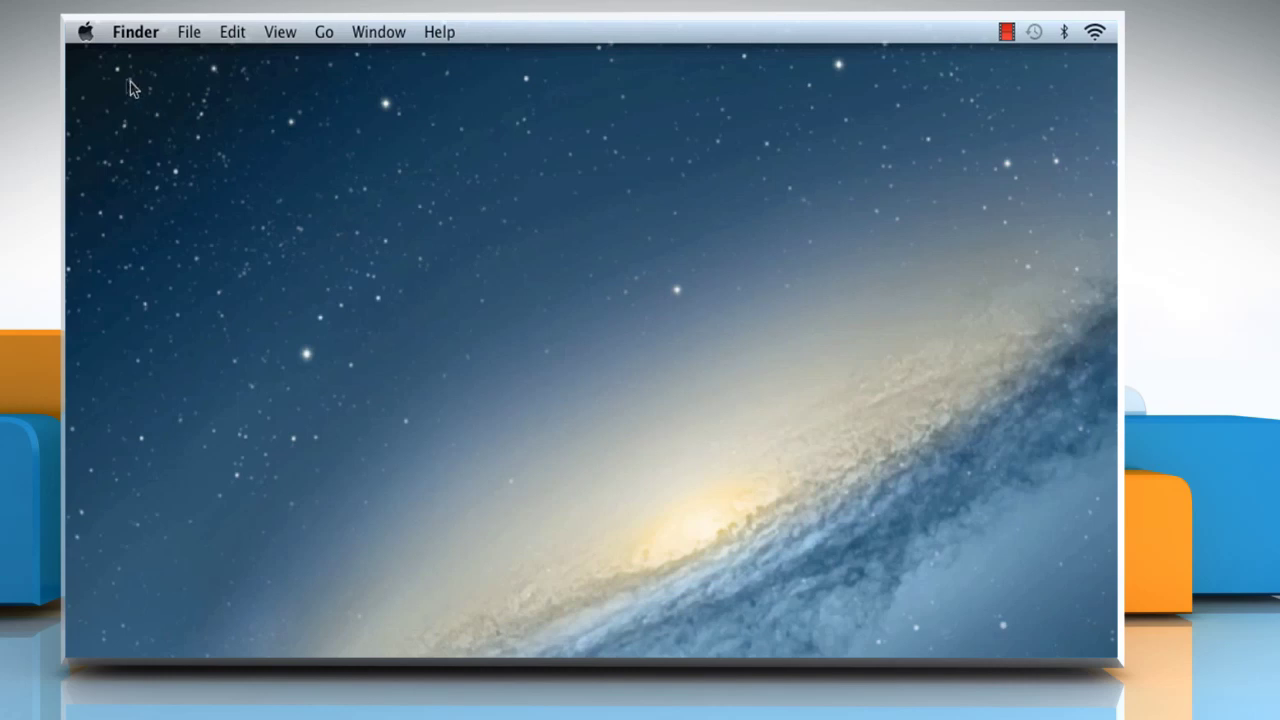
left_click(86, 33)
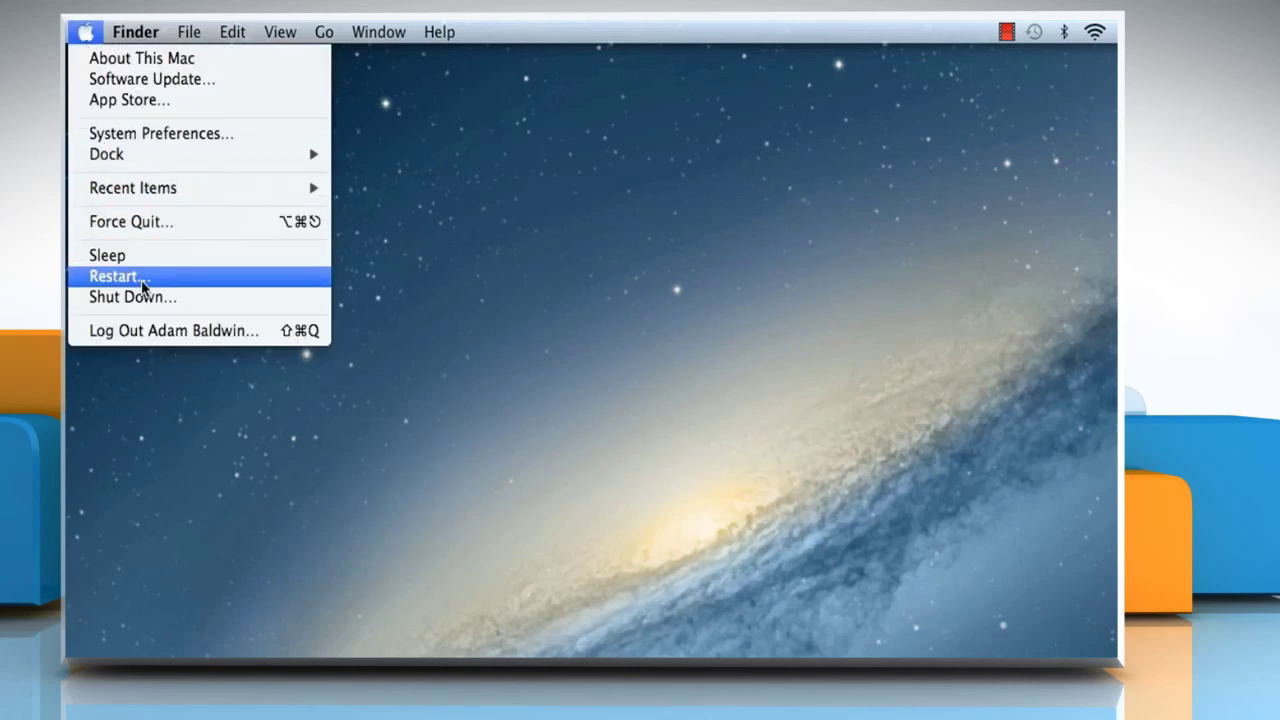
left_click(363, 275)
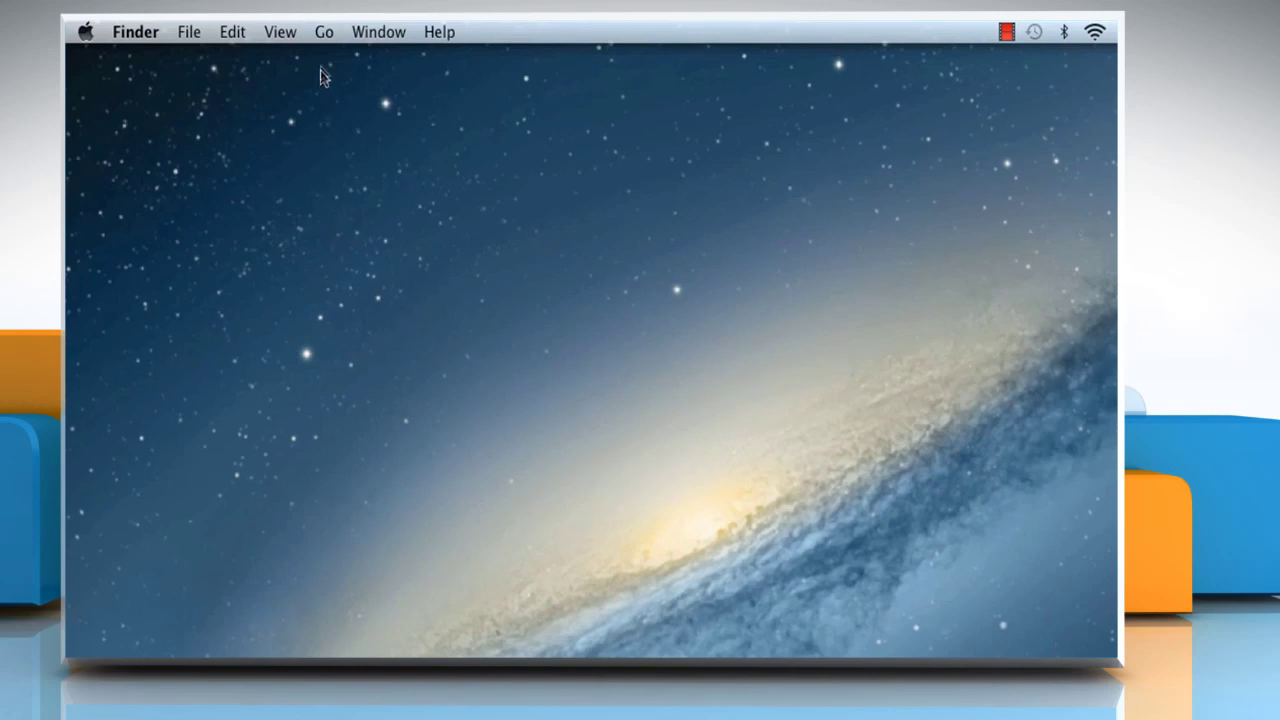
Step: After the restart, relaunch iTunes from the Applications folder to show the Otra Era and Silent Night singles
left_click(322, 36)
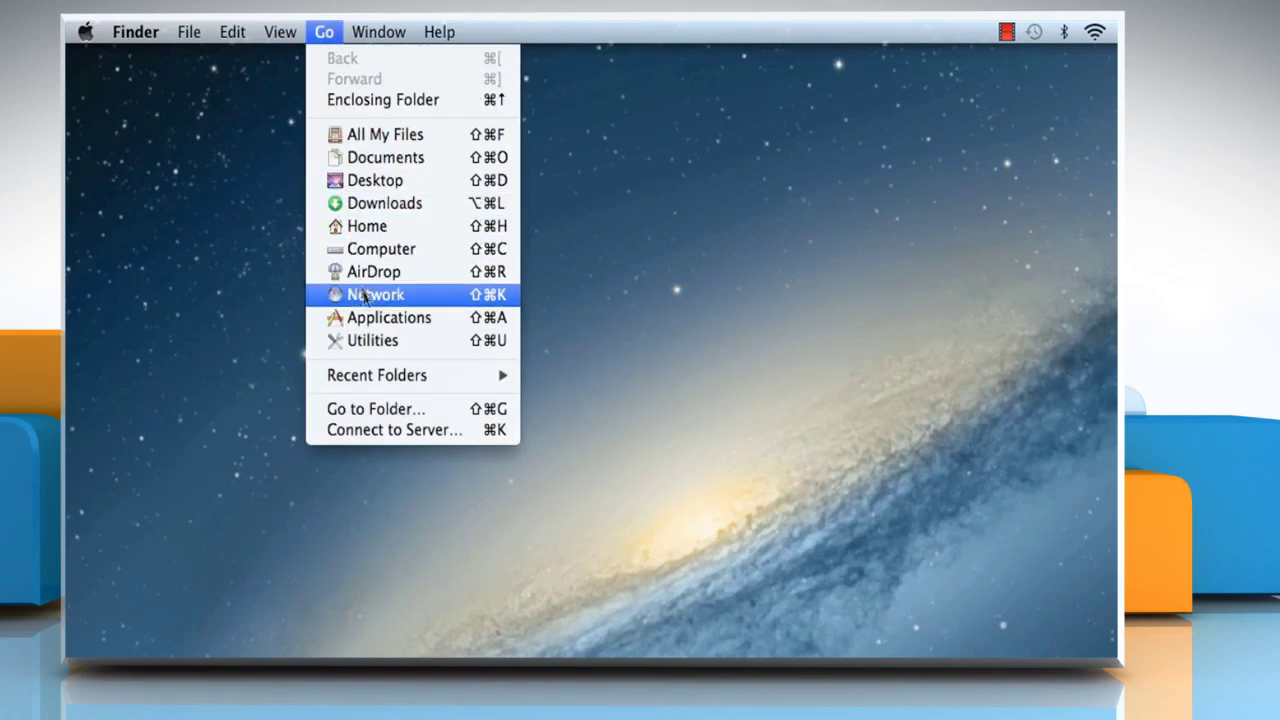
left_click(381, 320)
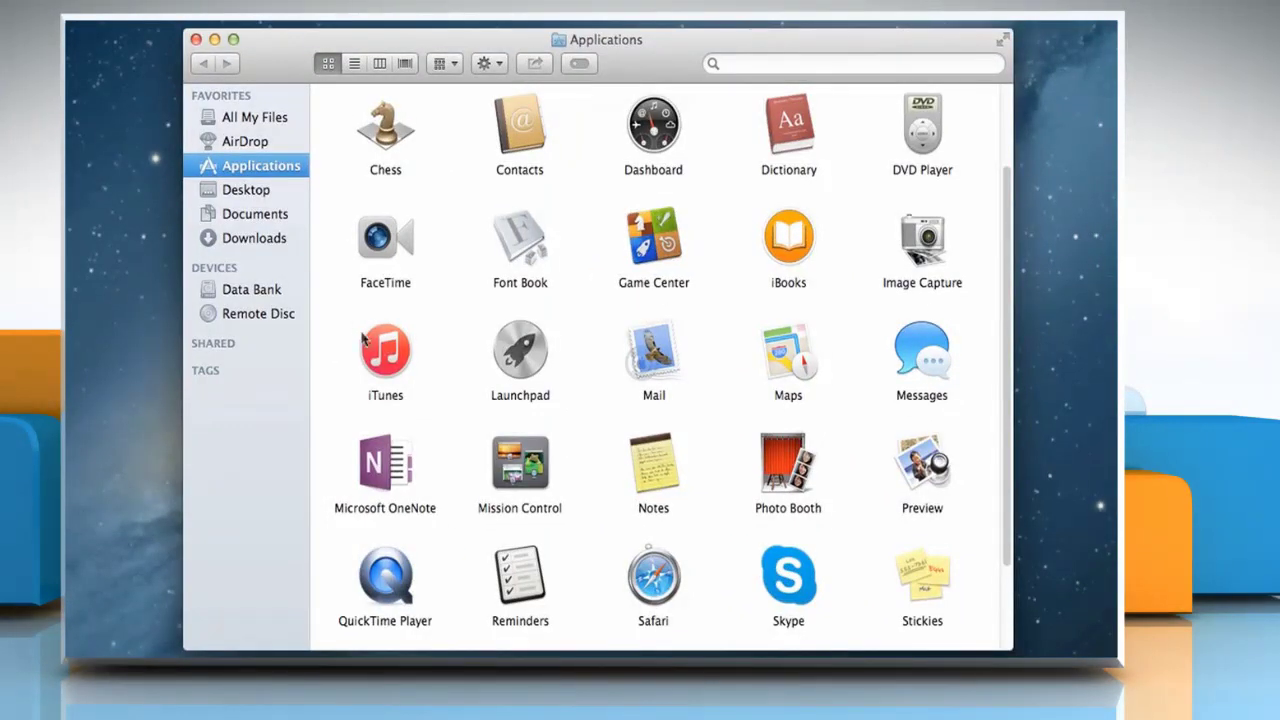
double_click(397, 372)
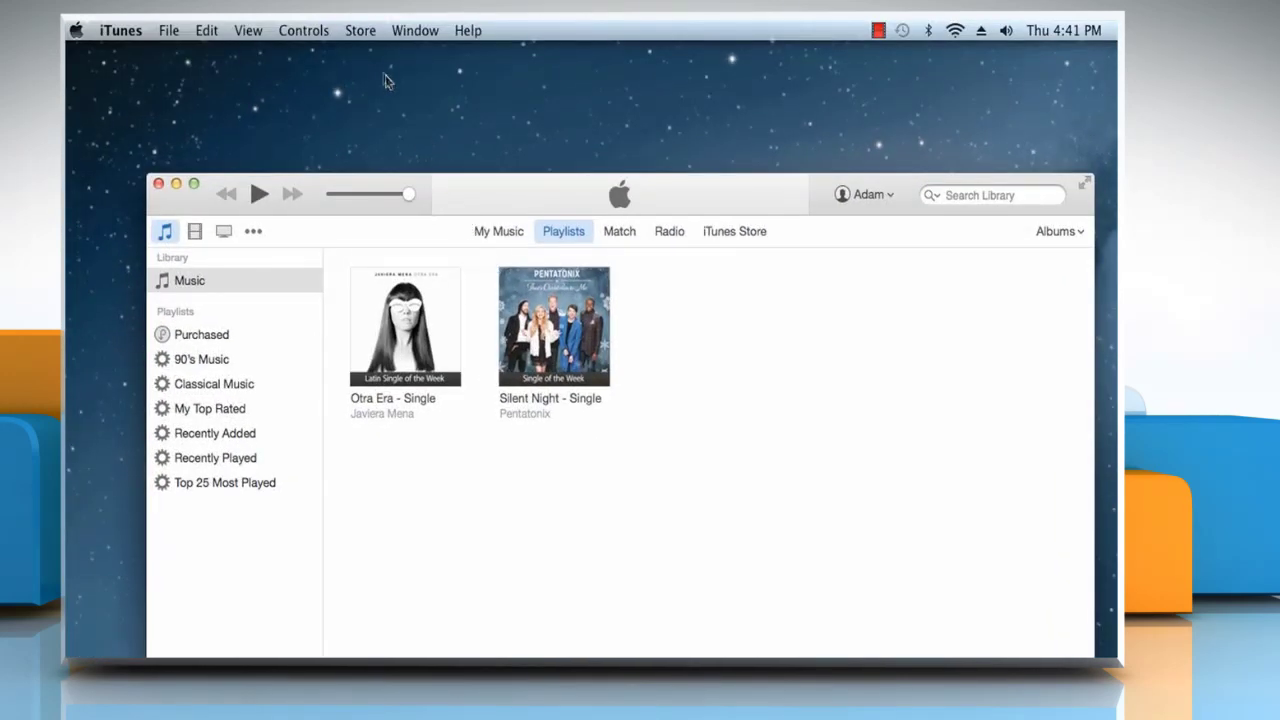
Step: Re-authorize this computer for the Apple ID with its password, one of 5 allowed
left_click(365, 33)
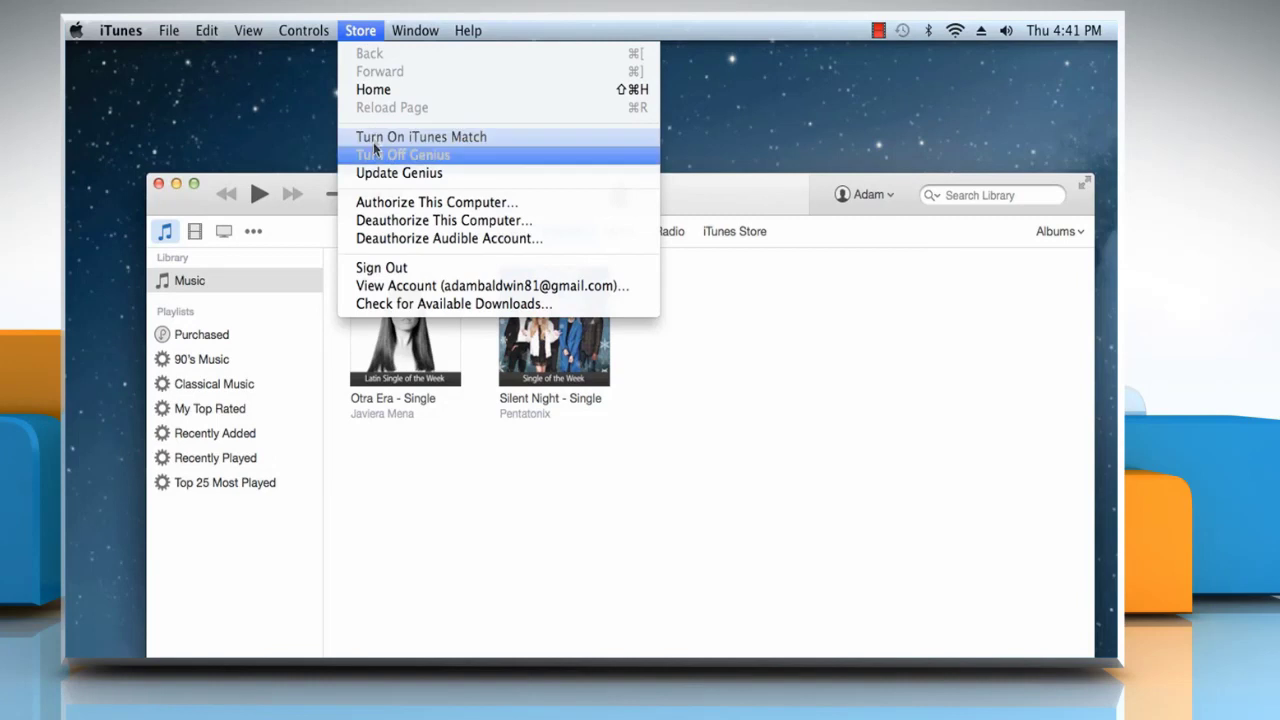
left_click(418, 203)
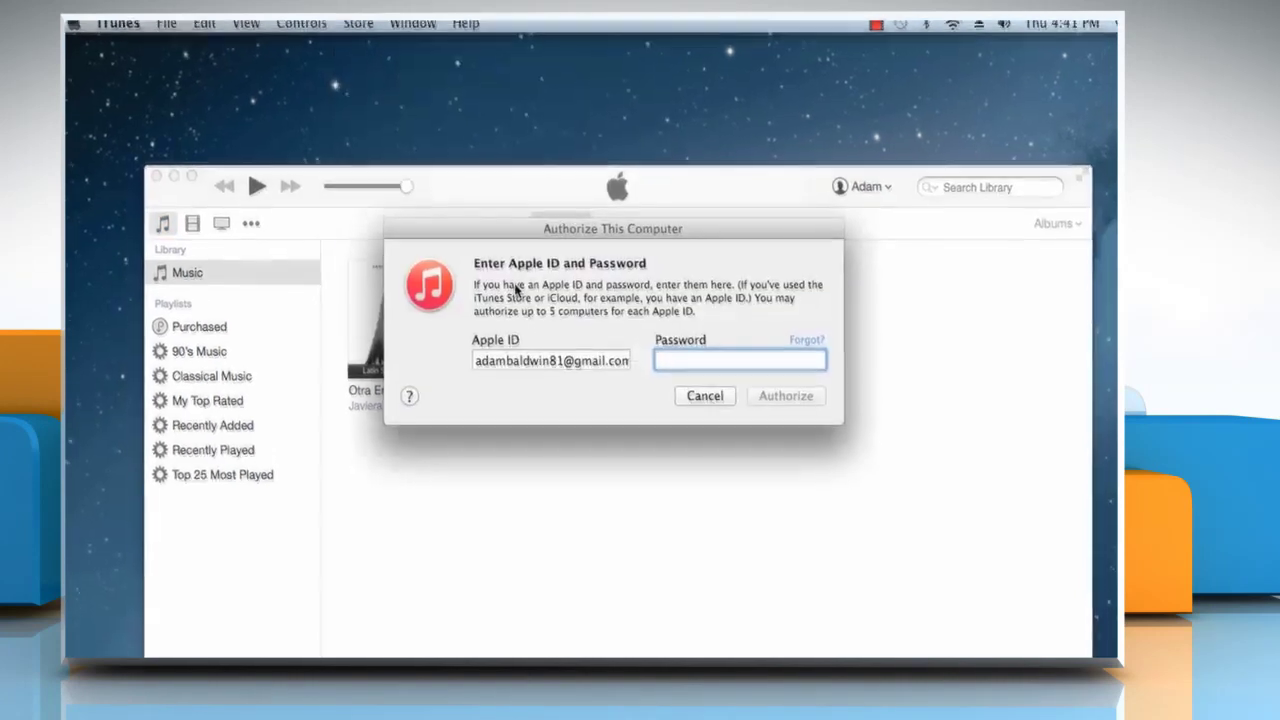
type("•••••••••••")
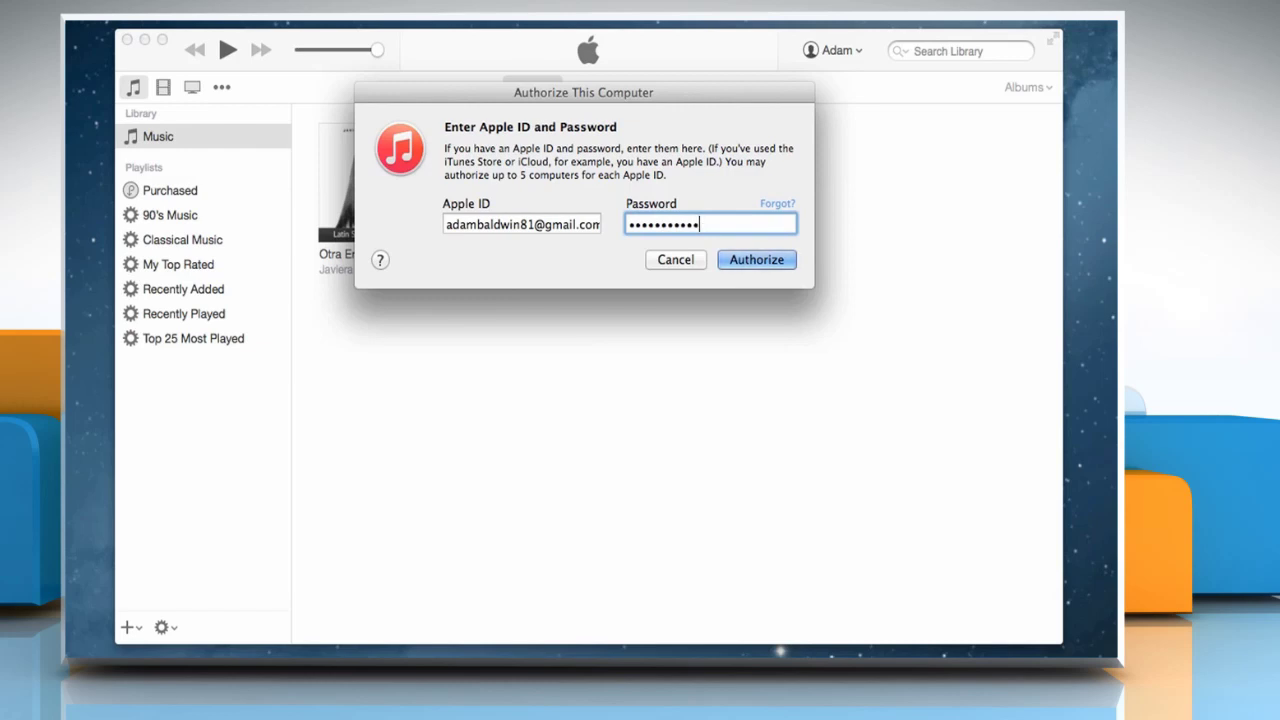
left_click(757, 260)
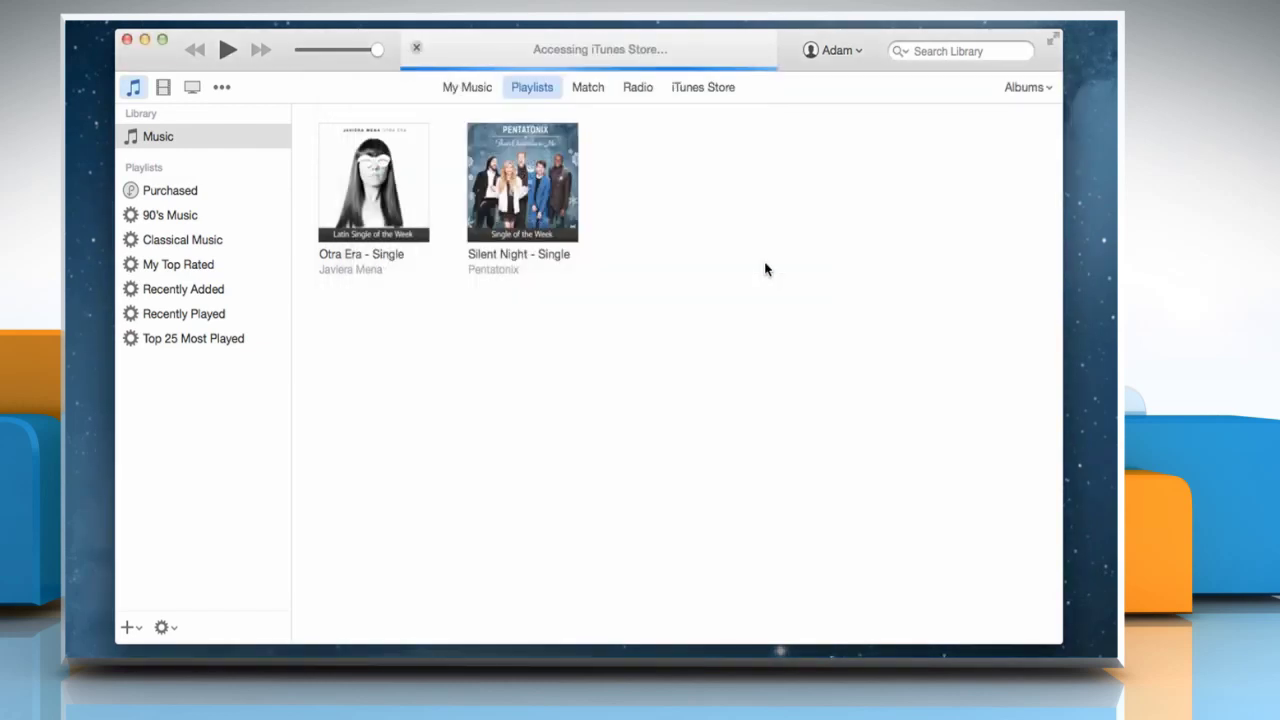
left_click(750, 227)
Step: Play the purchased Silent Night track by Pentatonix from the library
left_click(553, 195)
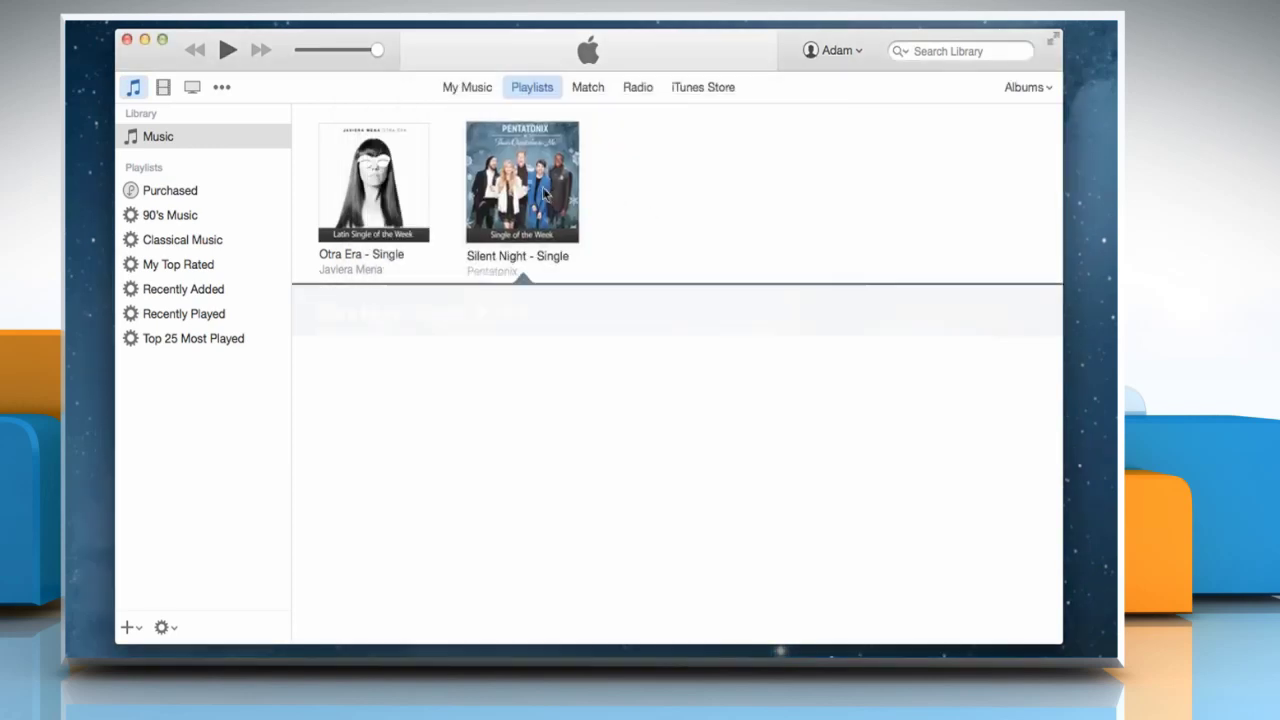
left_click(362, 372)
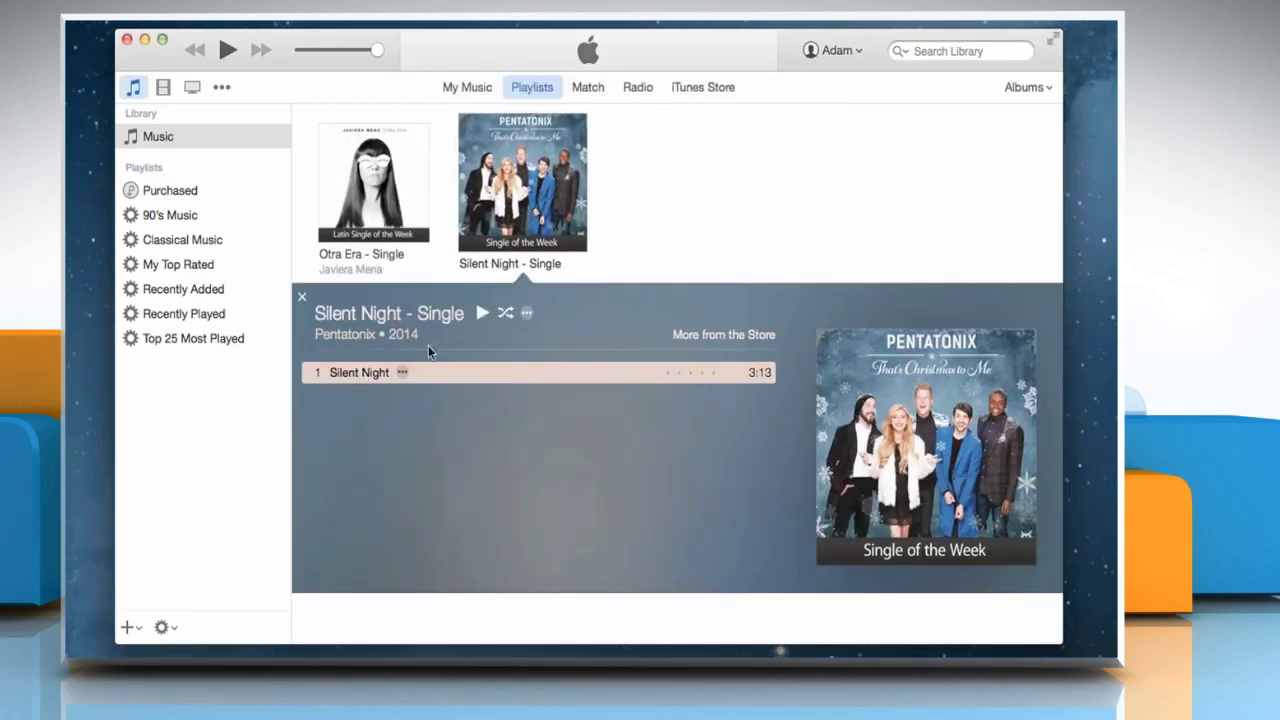
left_click(481, 313)
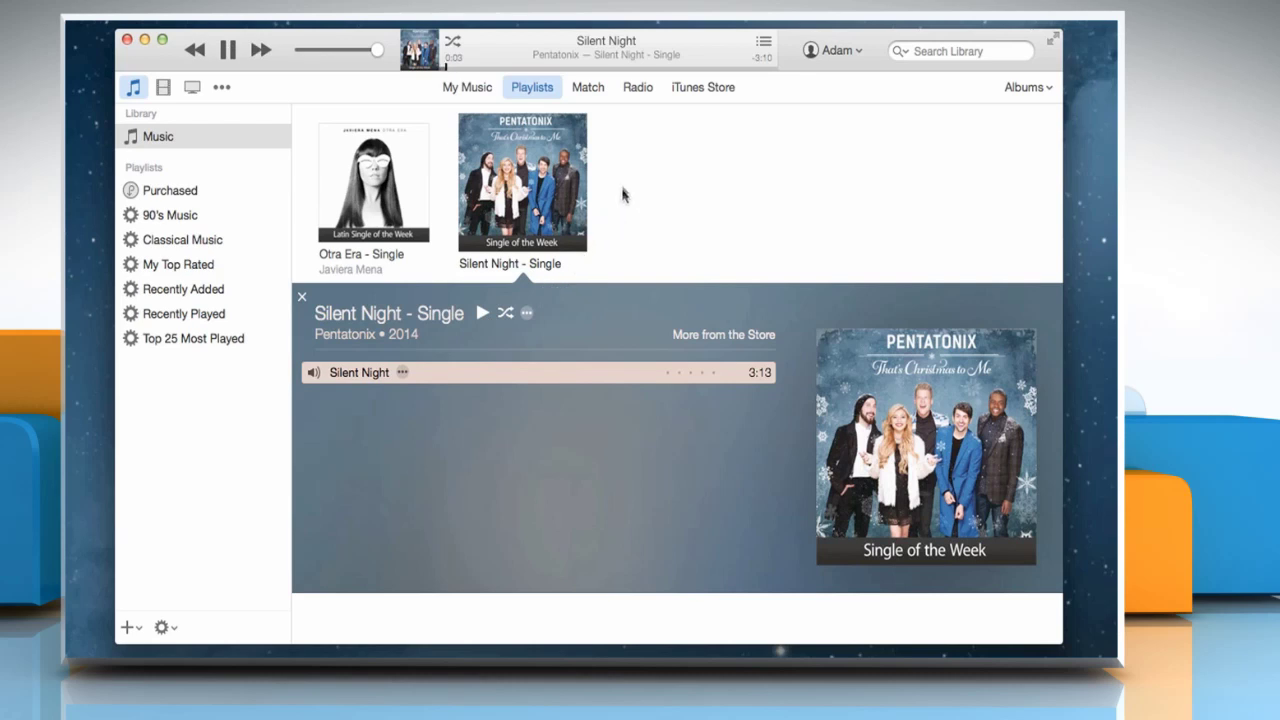